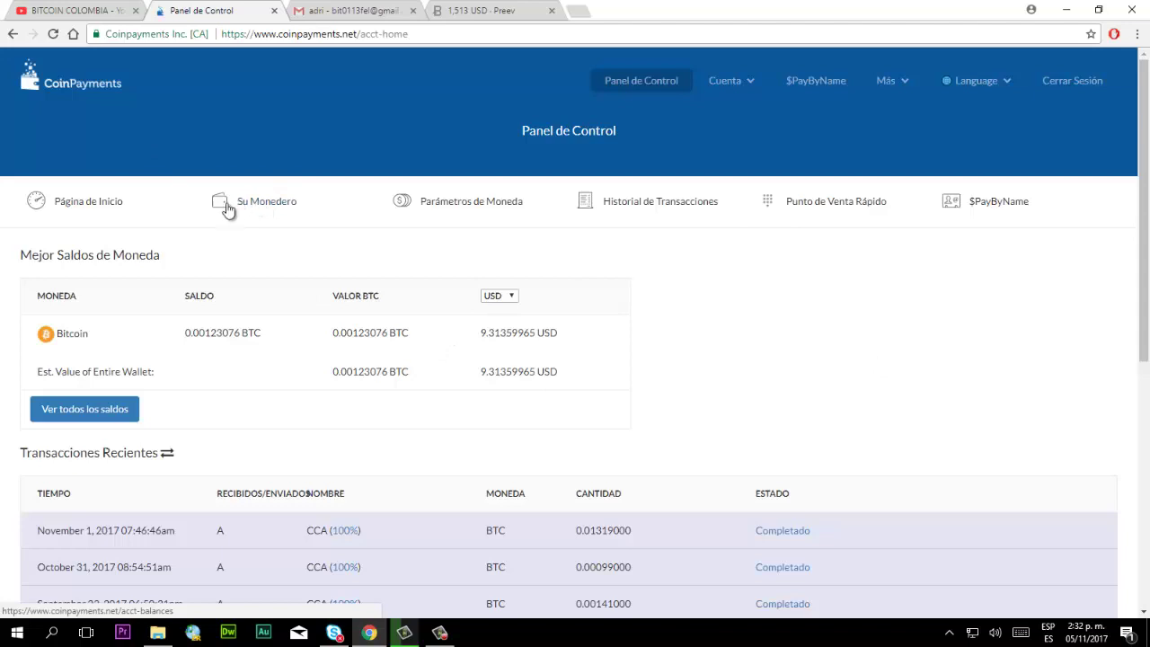
# Step: Open the Bitcoin send/withdraw form from the wallet list and set the withdrawal amount to 2 USD
pyautogui.click(274, 203)
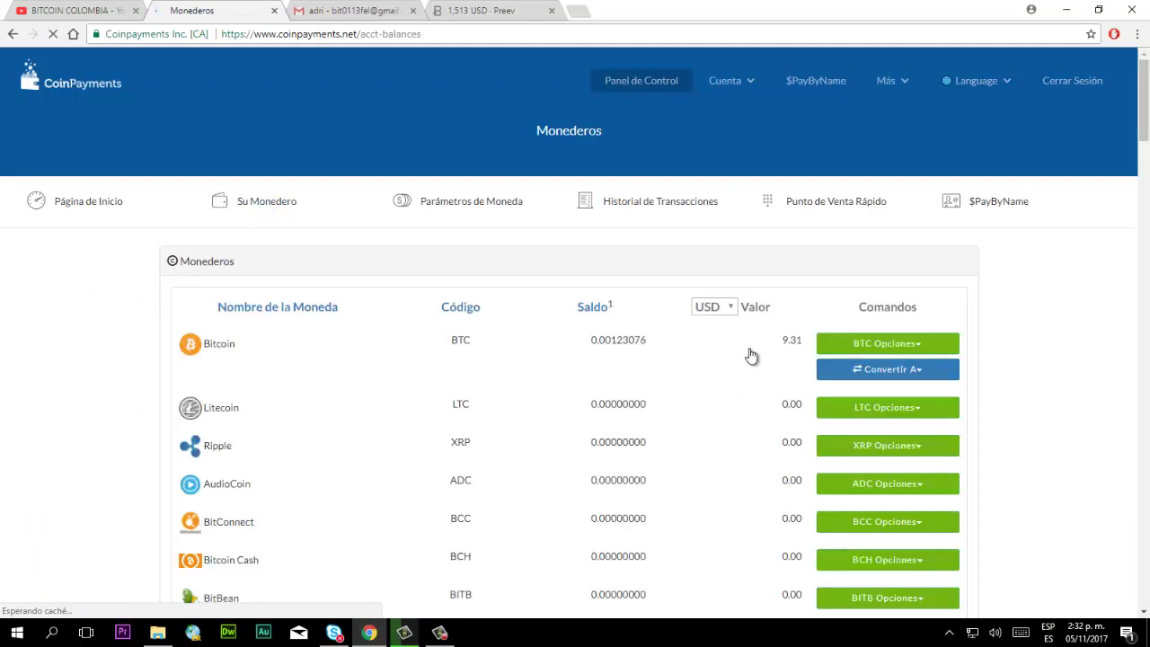
pyautogui.scroll(-3, 261, 459)
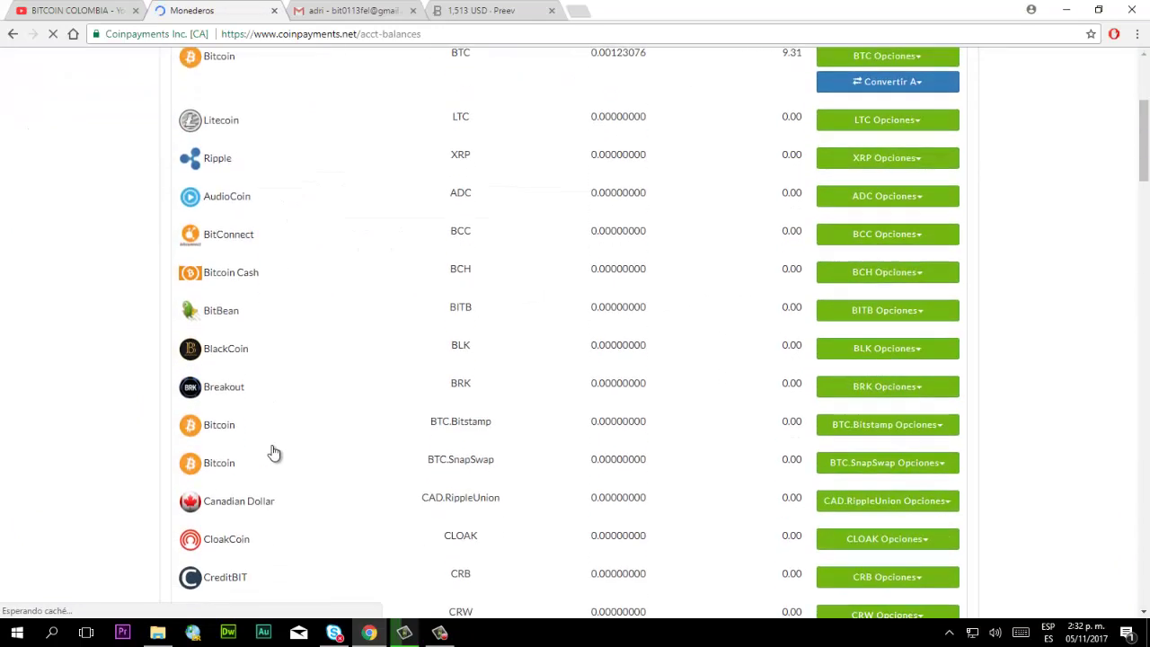
pyautogui.scroll(3, 274, 452)
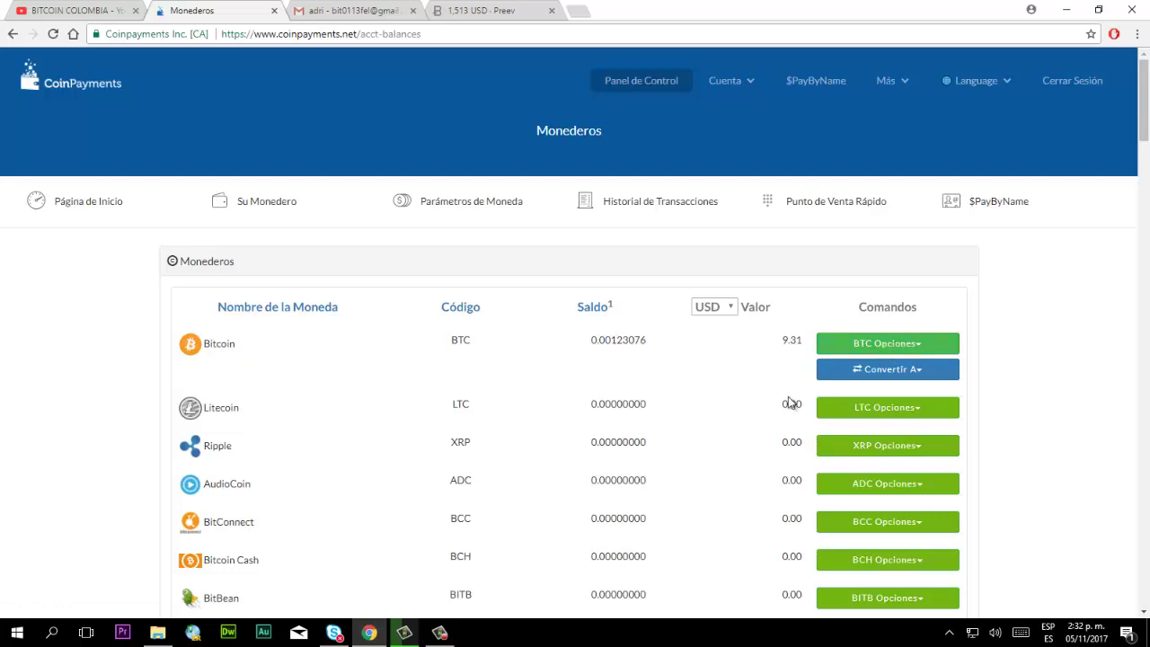
pyautogui.click(895, 349)
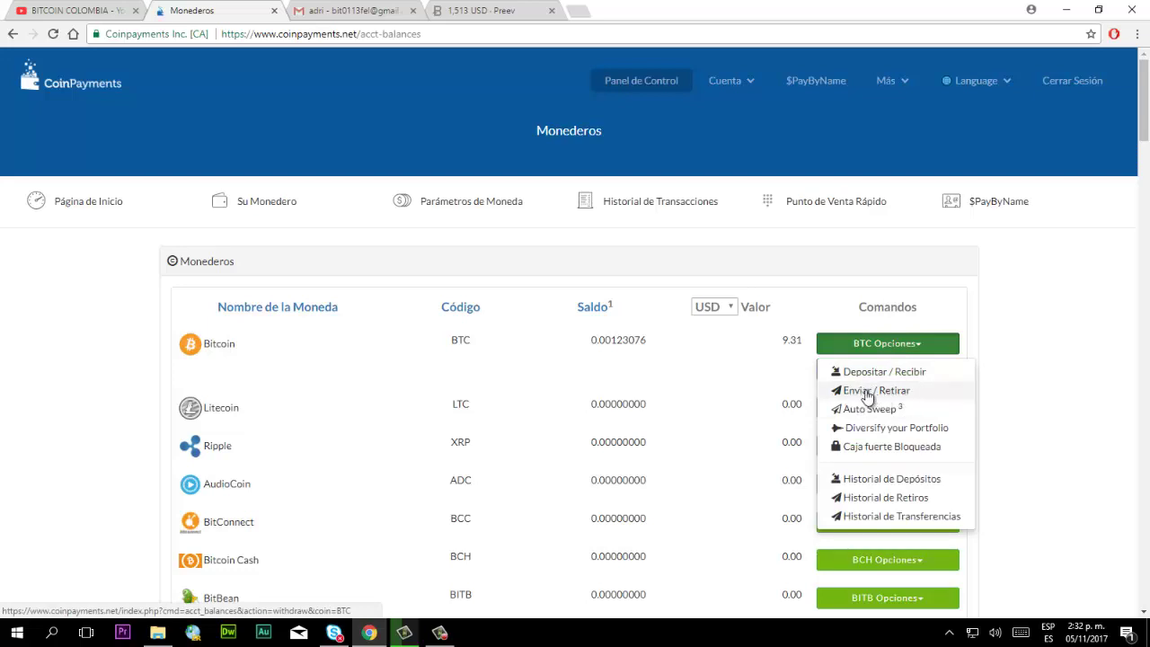
pyautogui.click(881, 391)
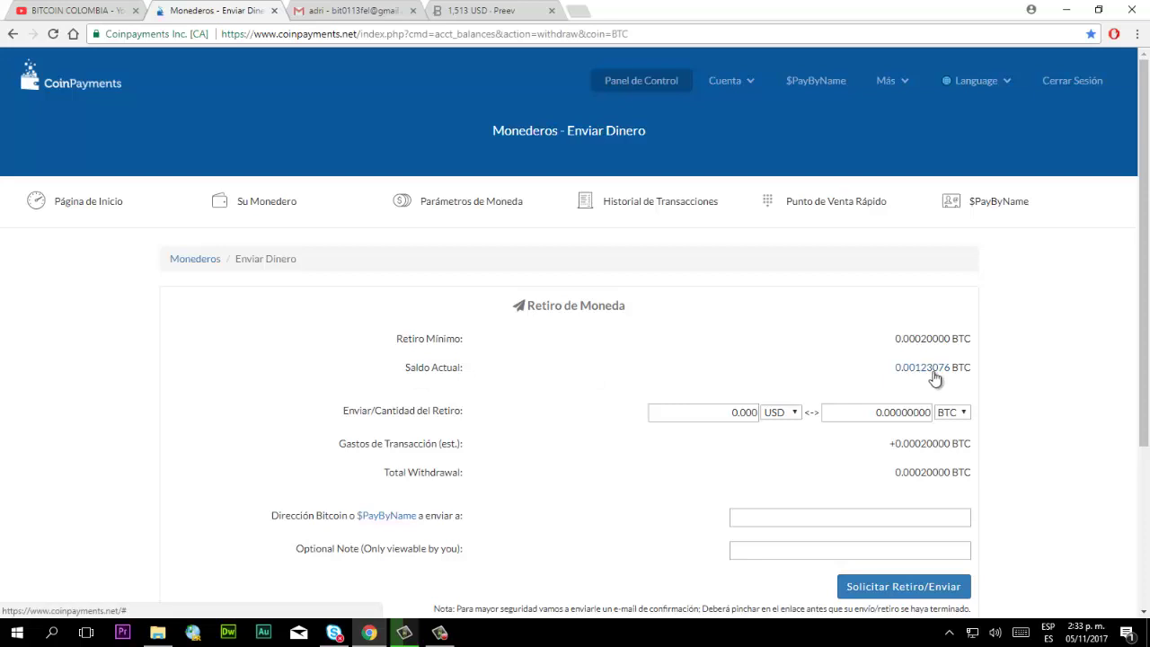
pyautogui.click(736, 413)
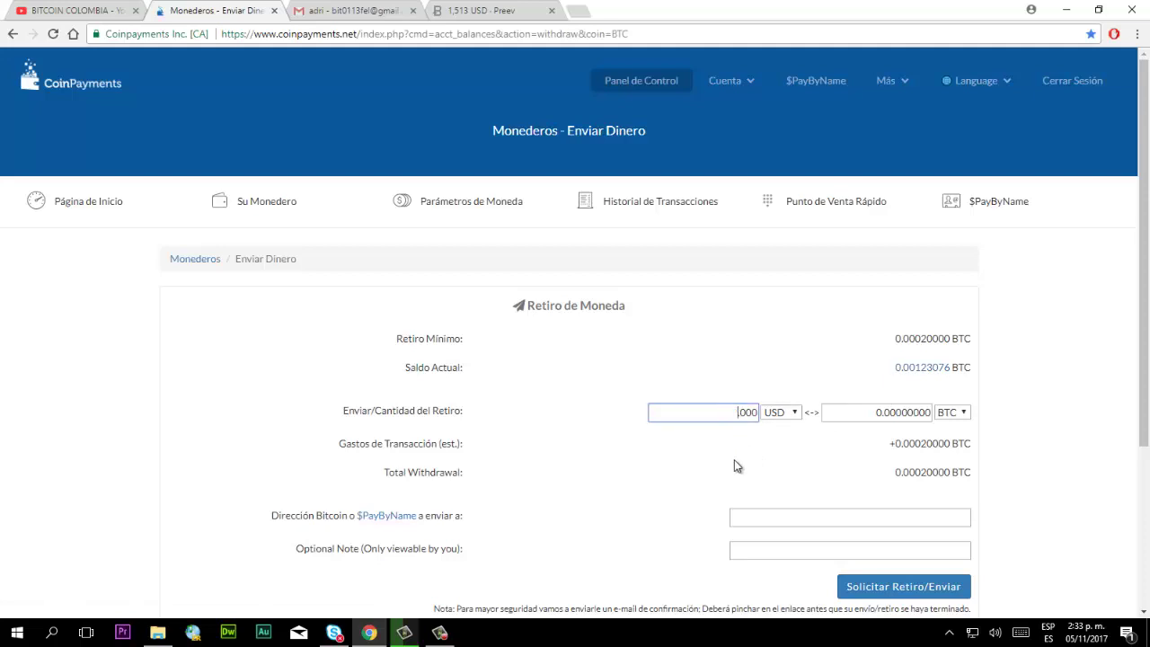
pyautogui.write('2.')
# Step: Copy the recipient's Bitcoin address from the sent Gmail message and paste it as the destination address of the withdrawal
pyautogui.click(746, 517)
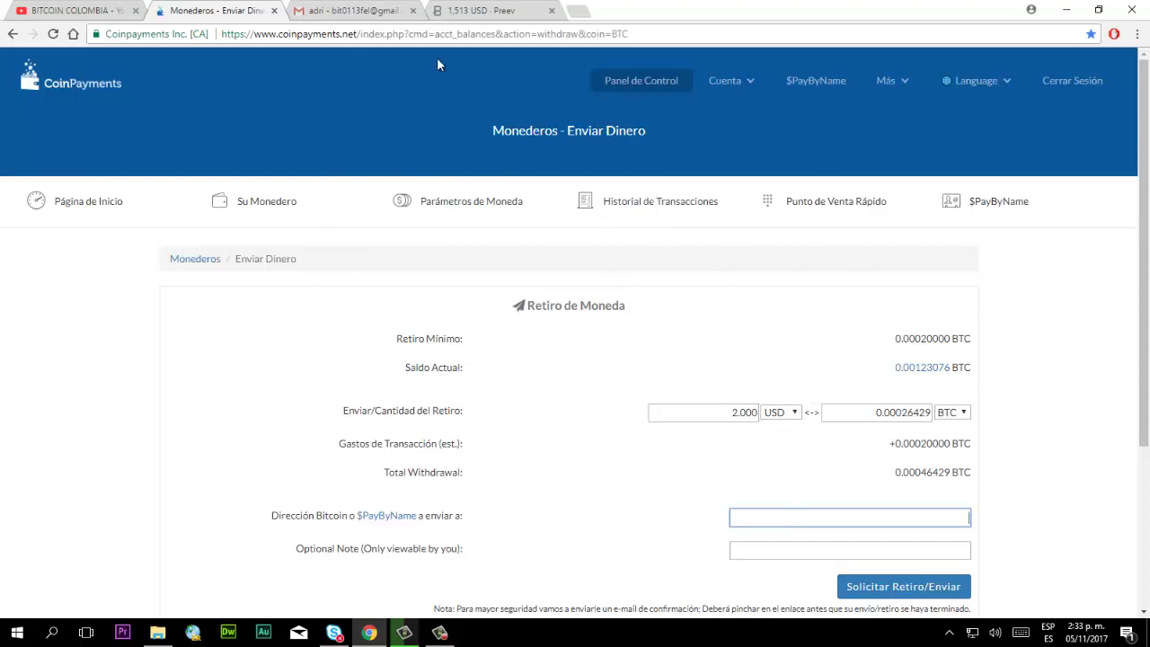
pyautogui.click(347, 11)
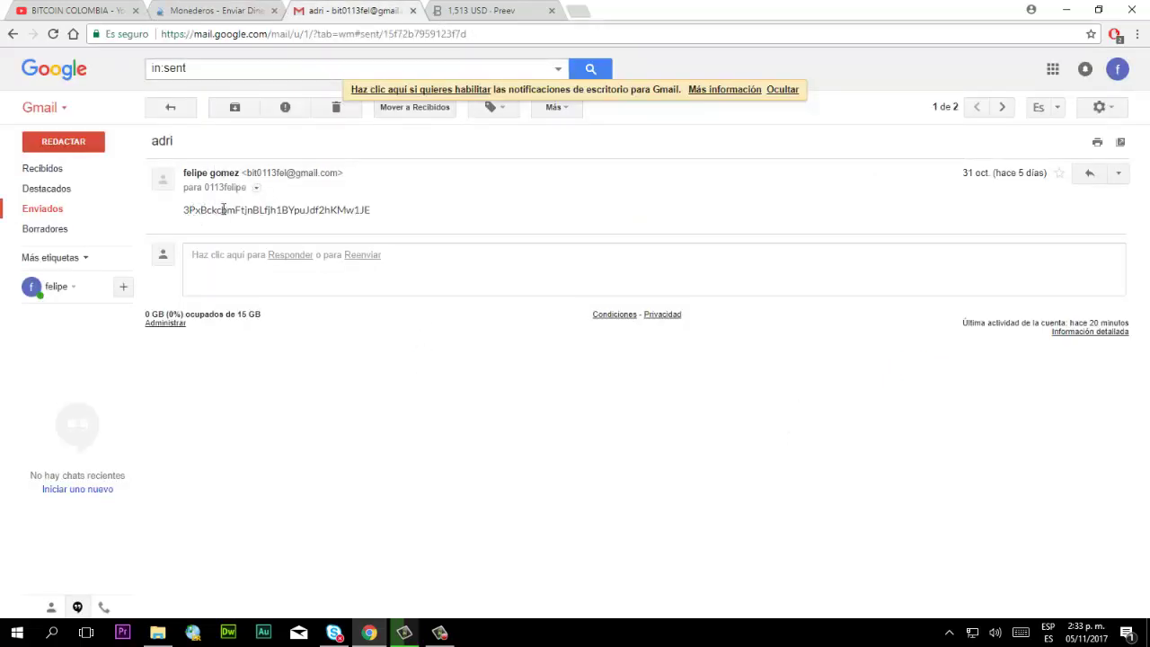
pyautogui.moveTo(184, 212); pyautogui.dragTo(387, 220)
pyautogui.hotkey('ctrl', 'c')
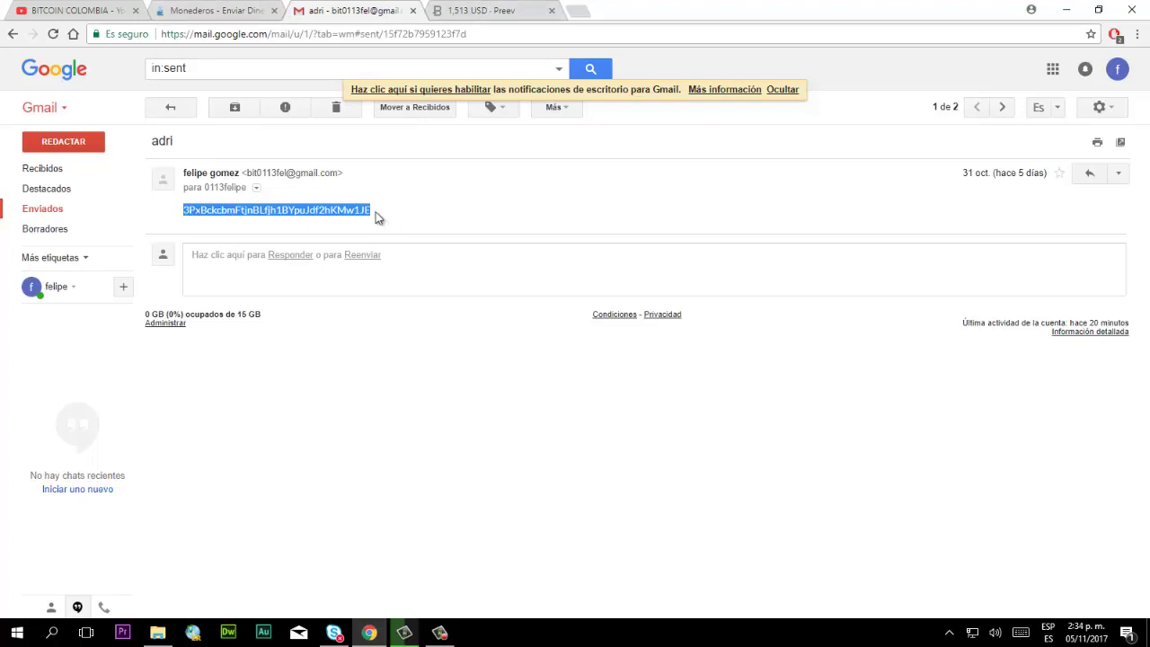
pyautogui.click(225, 12)
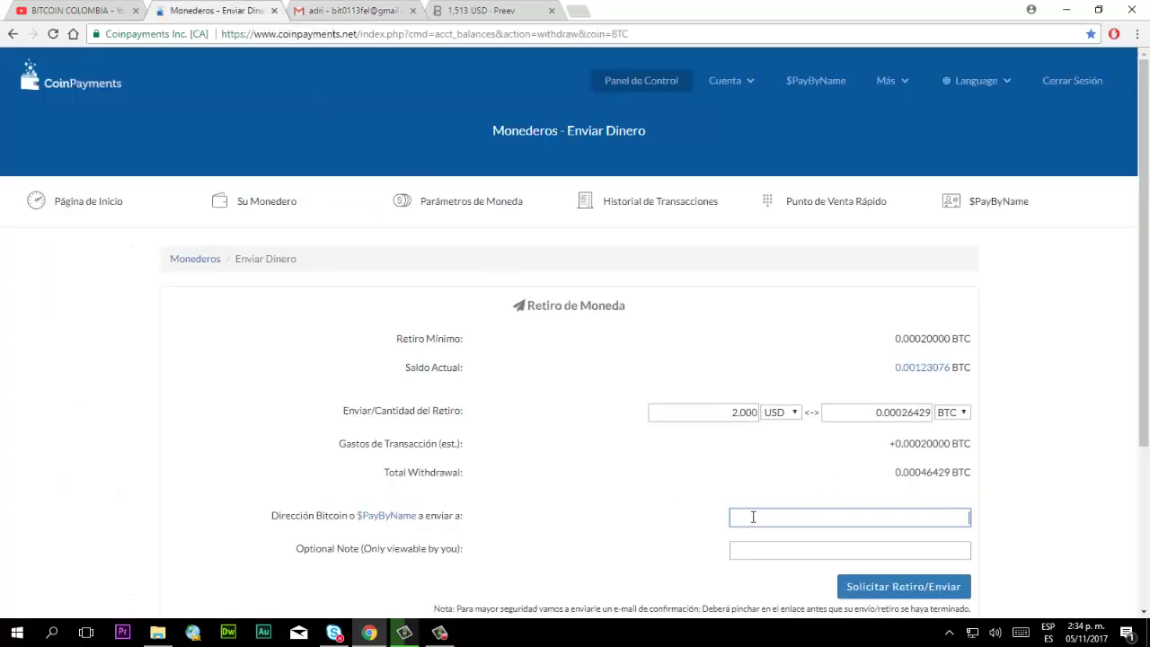
pyautogui.click(753, 516)
pyautogui.hotkey('ctrl', 'v')
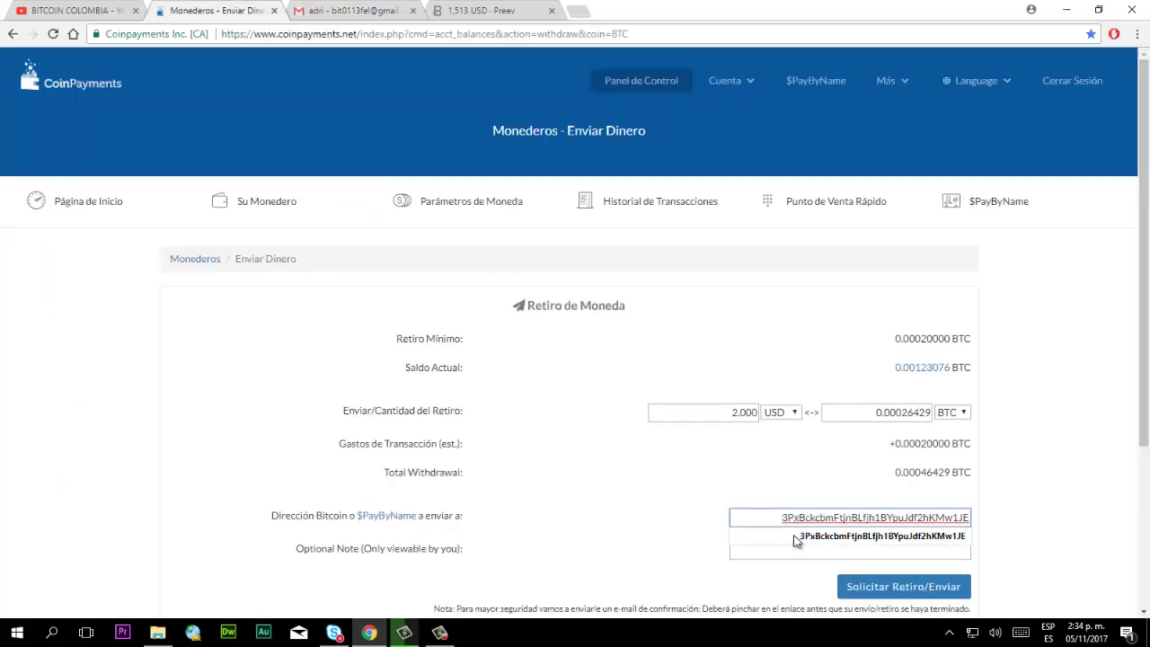
pyautogui.click(852, 537)
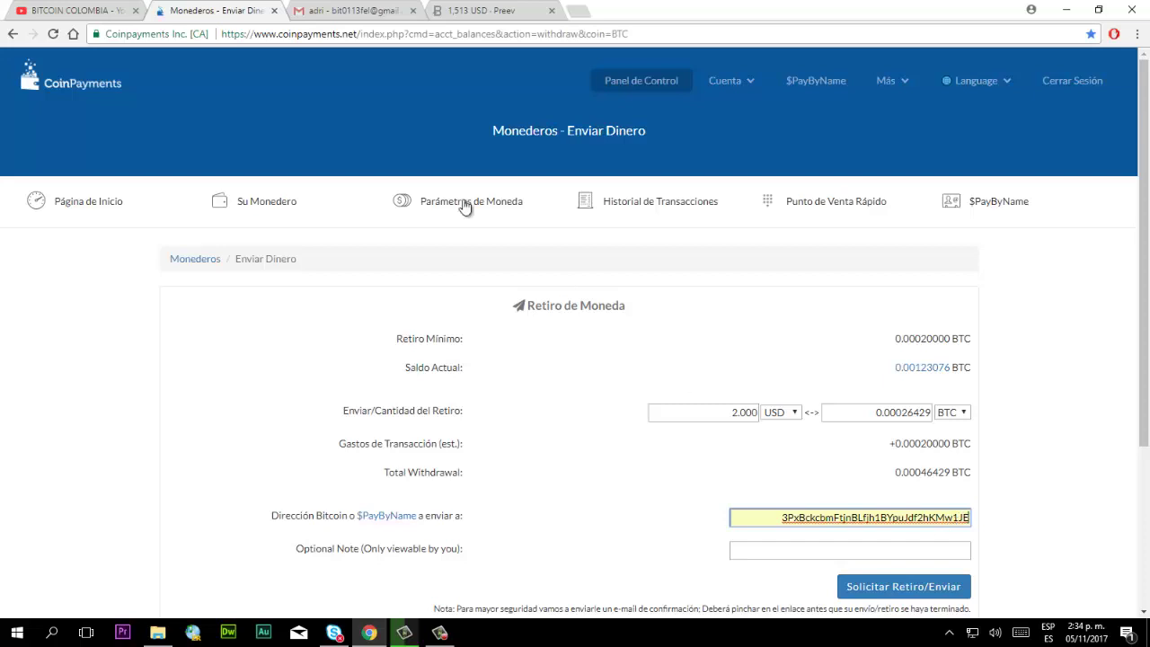
# Step: Compare the beginning and end of the pasted Bitcoin address with the address in the Gmail message
pyautogui.hotkey('ctrl', 'Tab')
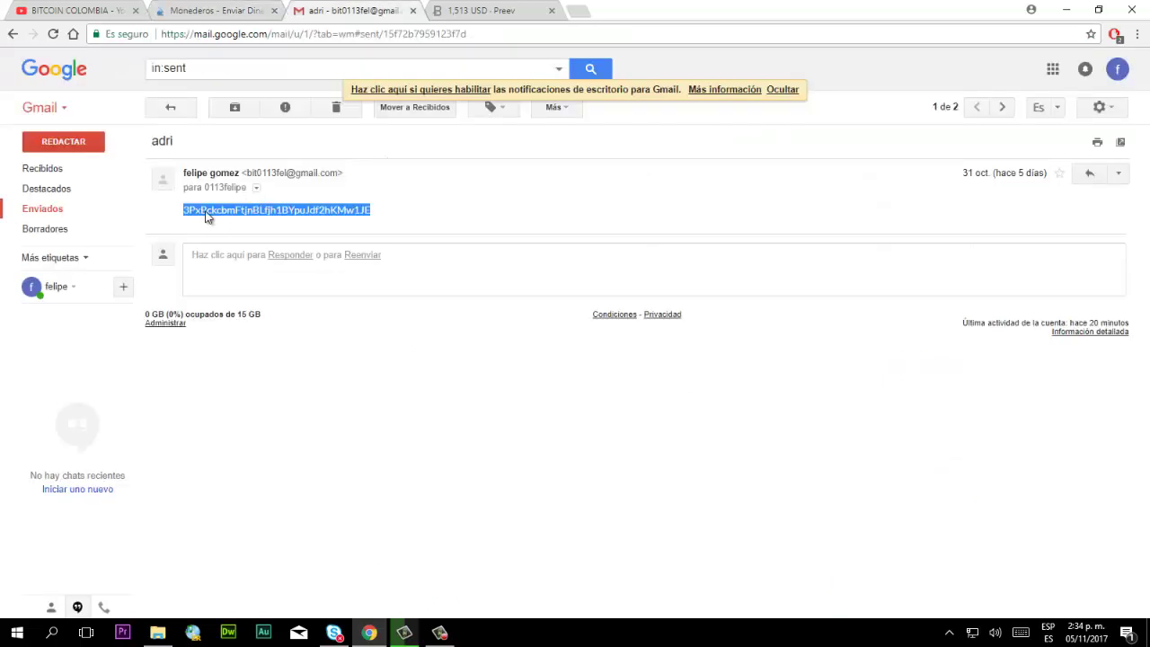
pyautogui.hotkey('ctrl', 'shift', 'Tab')
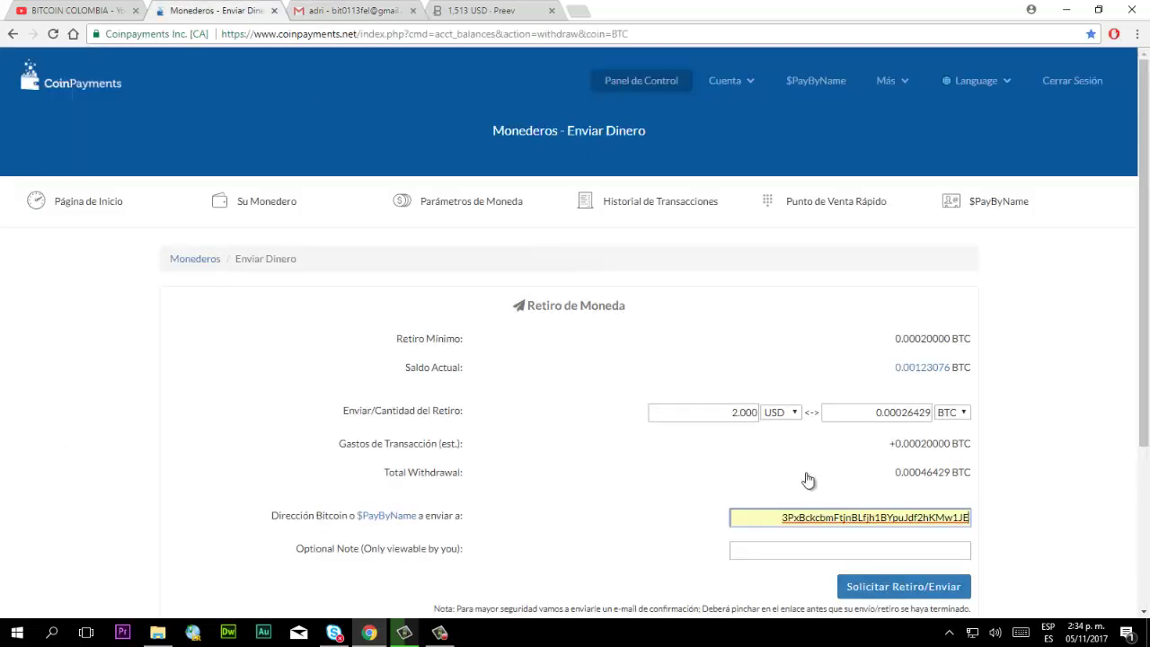
pyautogui.click(782, 521)
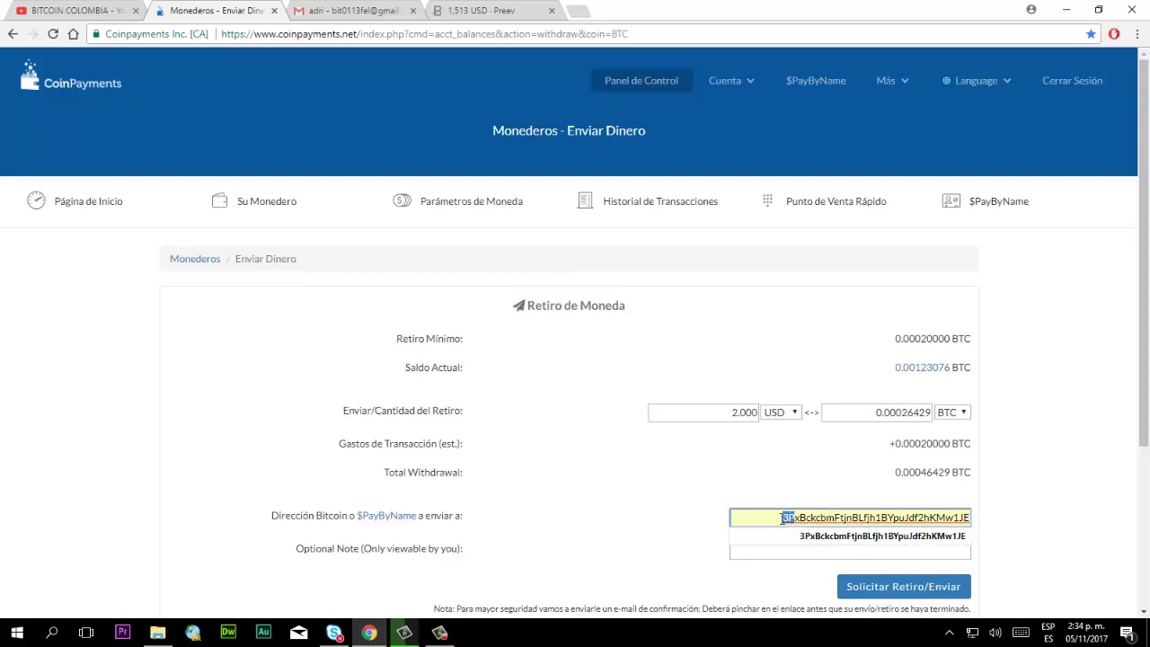
pyautogui.click(966, 519)
# Step: Enter the recipient's nickname with a number as the optional note, review the withdrawal details and submit the request
pyautogui.scroll(-2, 657, 545)
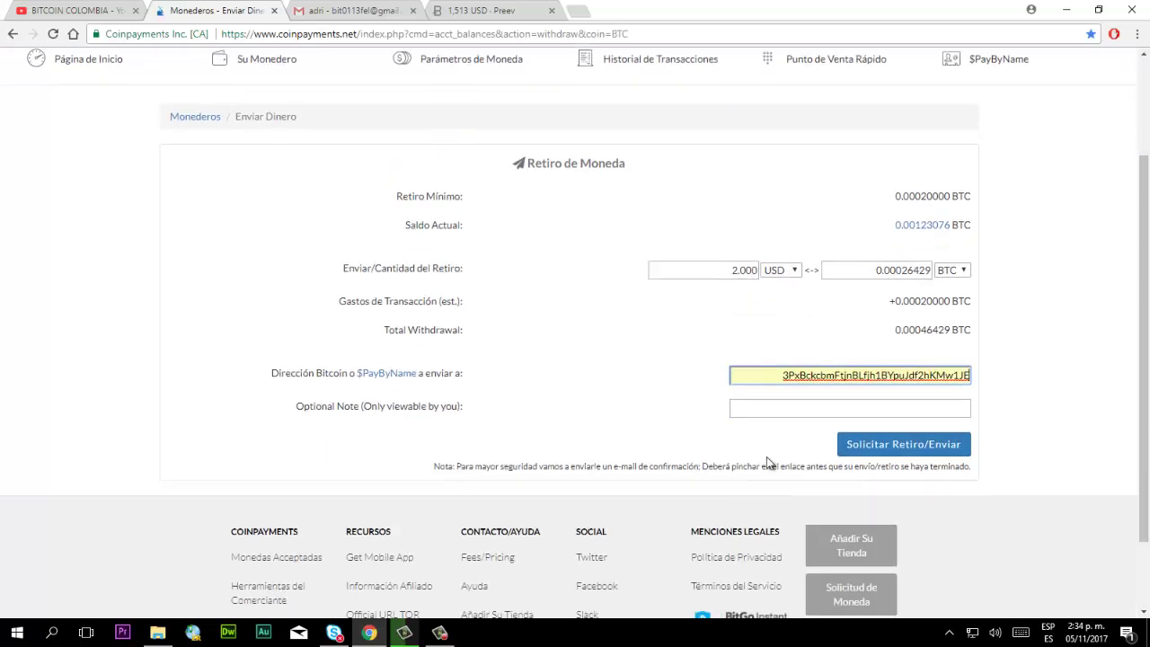
pyautogui.click(756, 408)
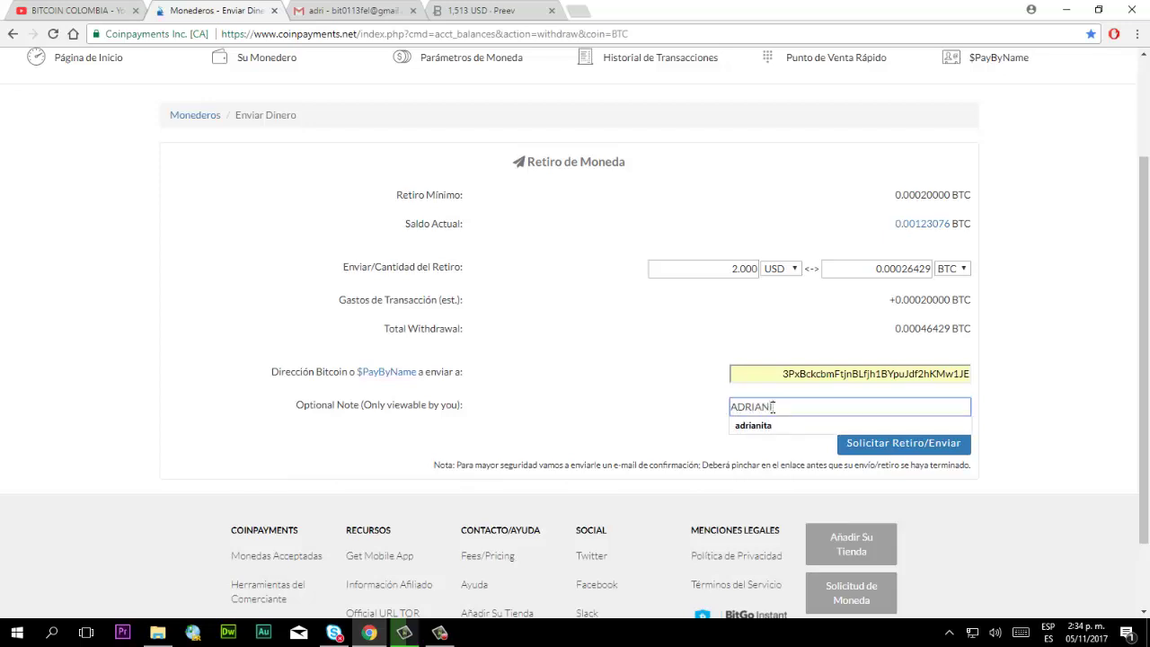
pyautogui.write('02')
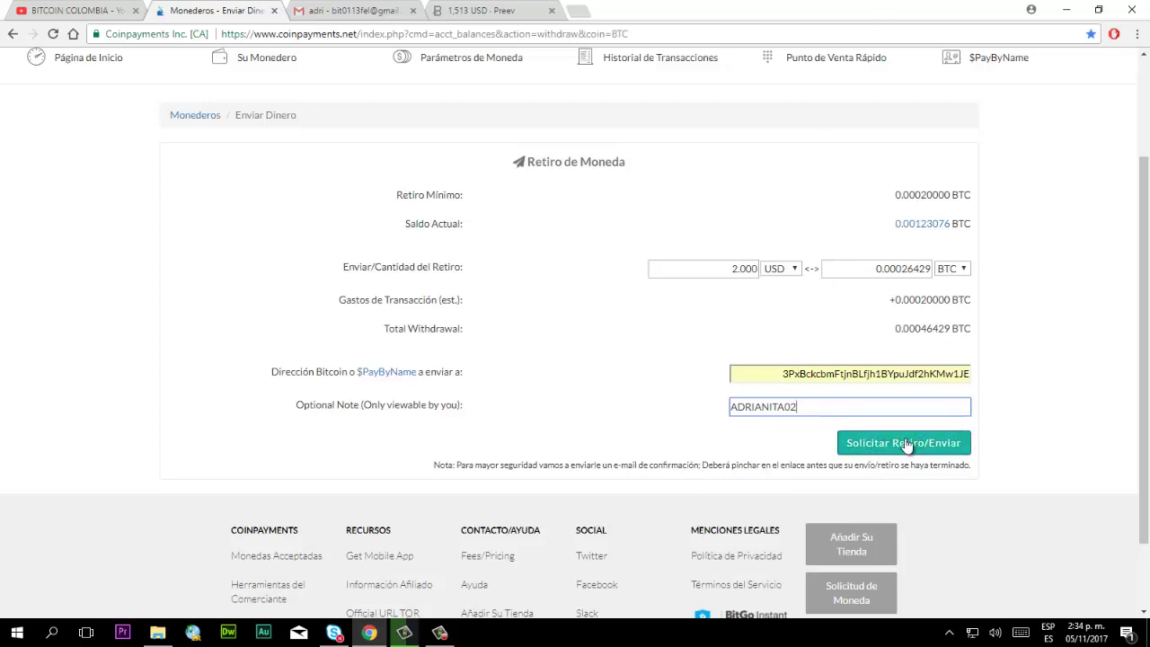
pyautogui.scroll(-1, 1032, 359)
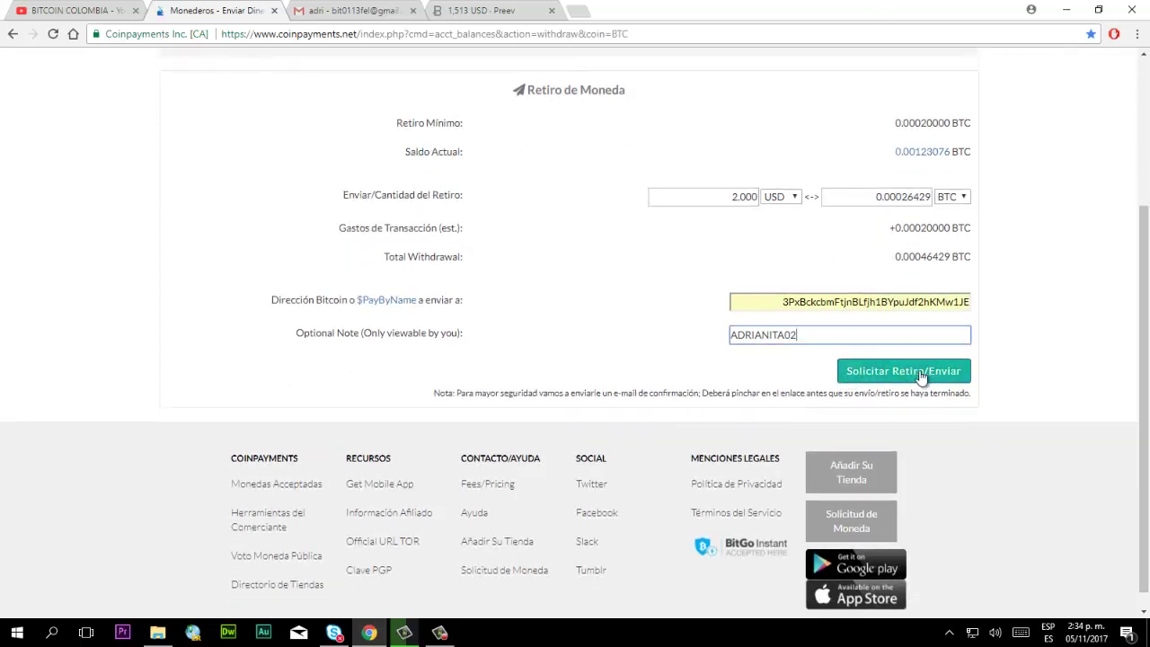
pyautogui.scroll(2, 1019, 348)
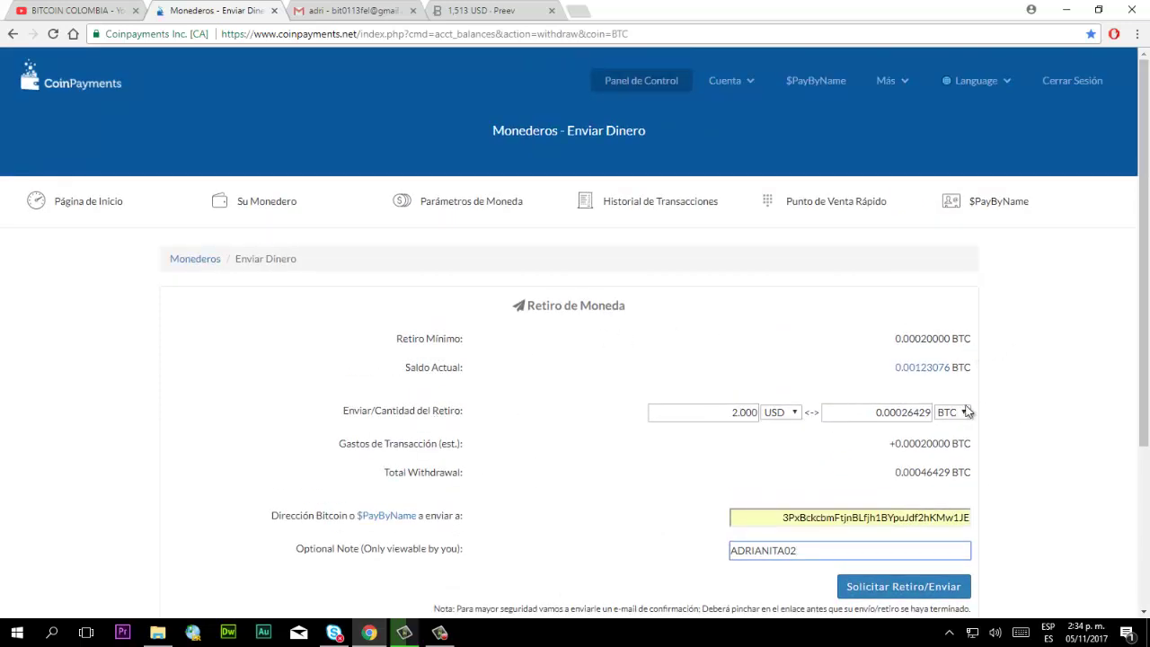
pyautogui.scroll(-2, 799, 450)
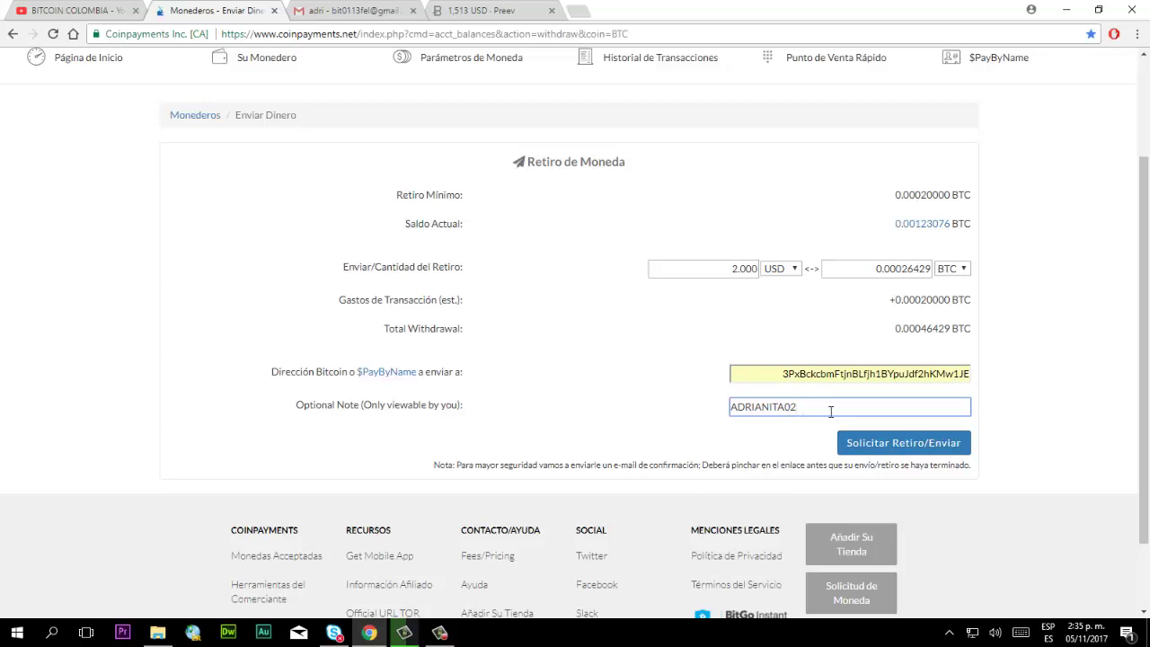
pyautogui.click(914, 447)
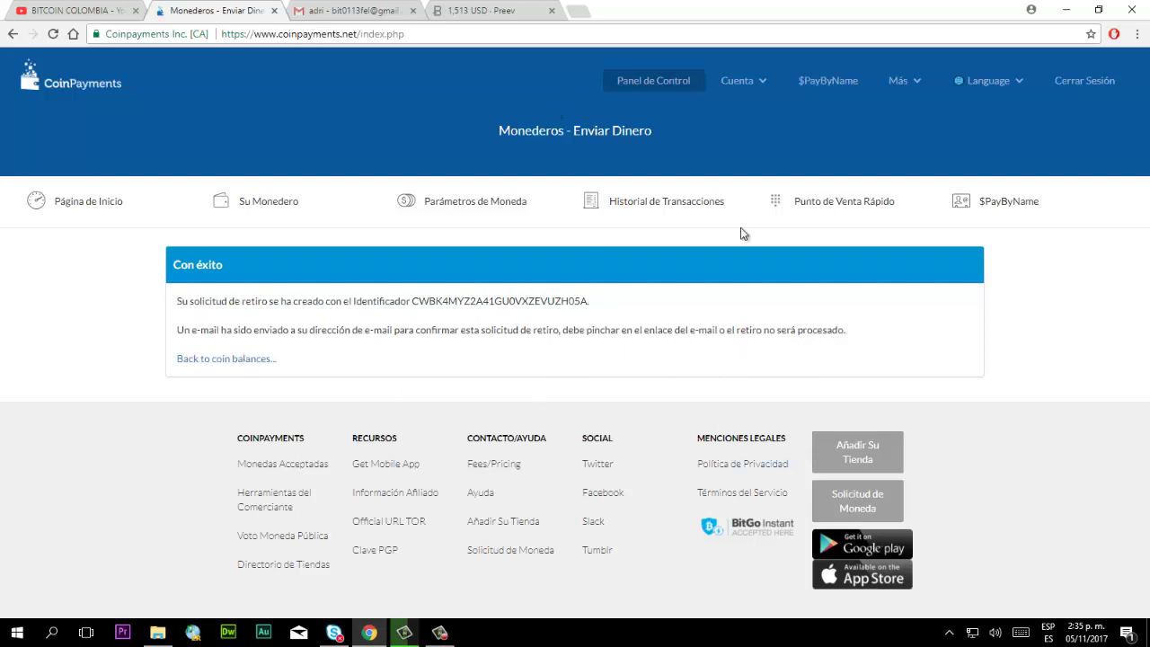
# Step: Refresh the Gmail inbox, open the CoinPayments.net Withdrawal Confirmation message and follow its confirmation link
pyautogui.click(353, 12)
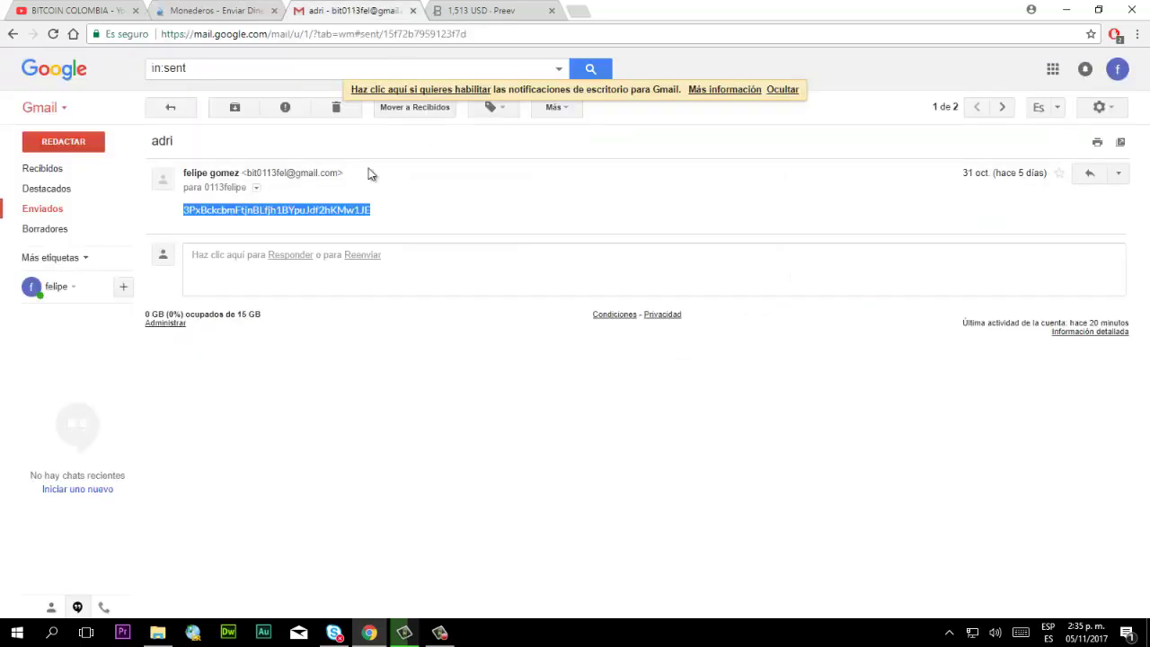
pyautogui.click(54, 170)
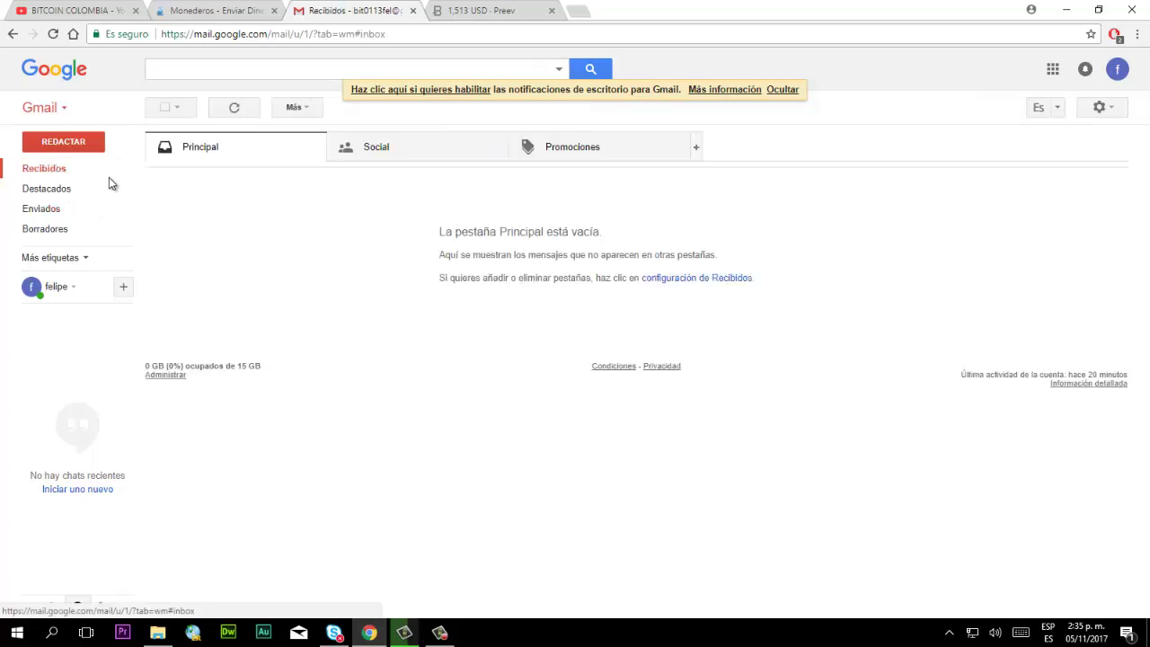
pyautogui.click(235, 108)
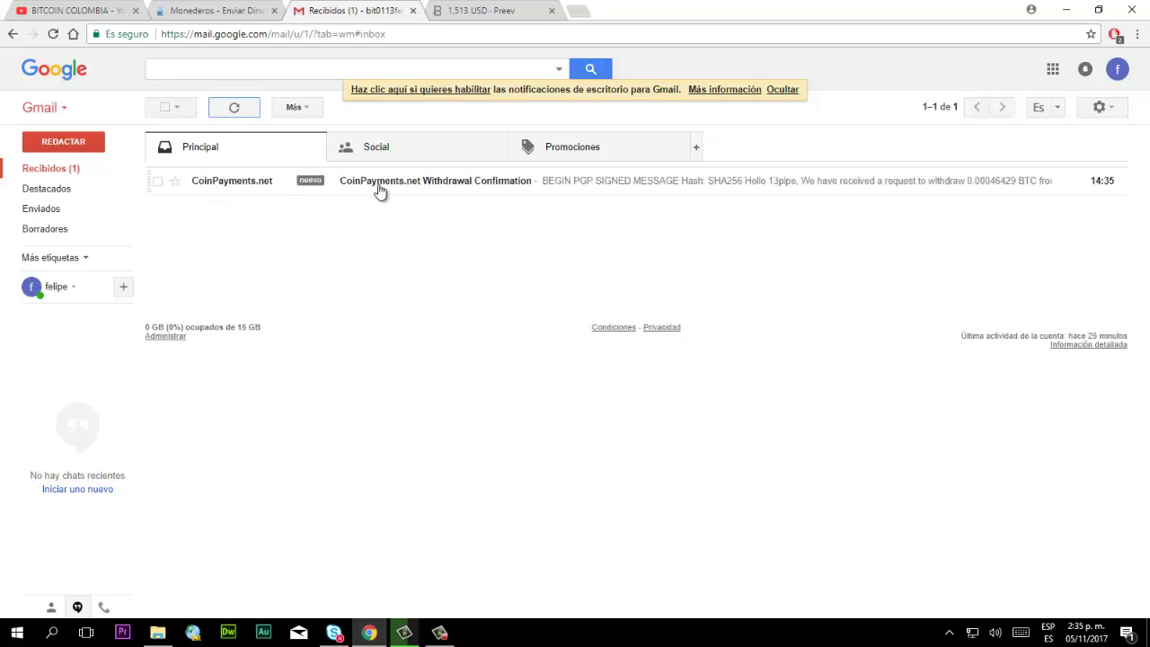
pyautogui.click(463, 190)
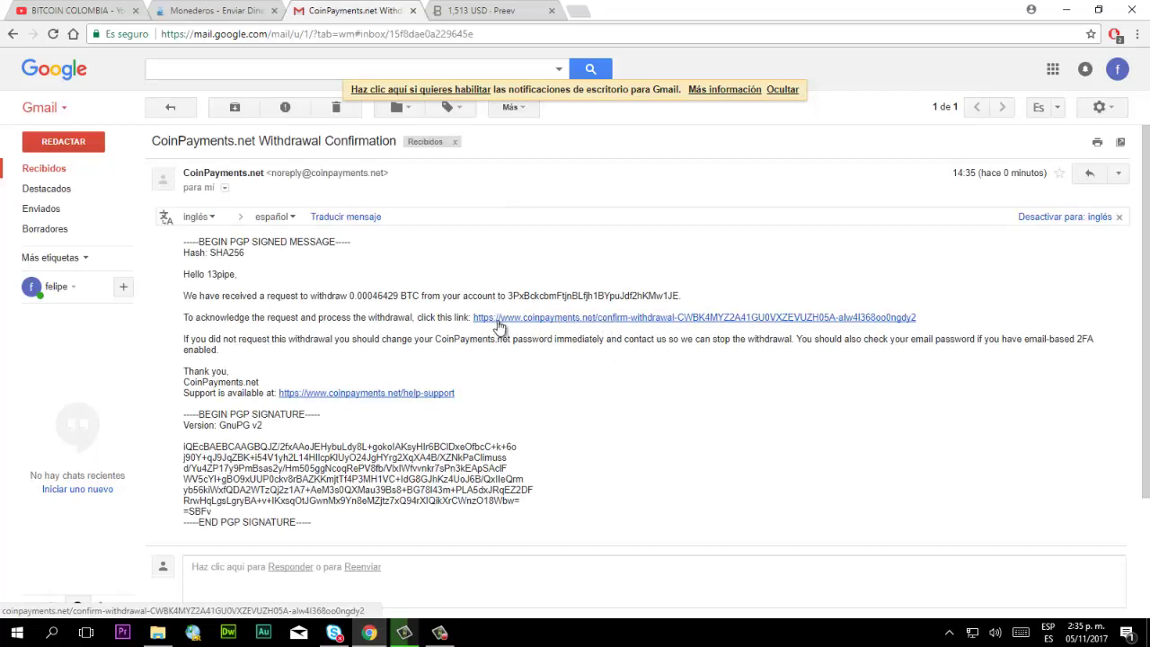
pyautogui.click(696, 321)
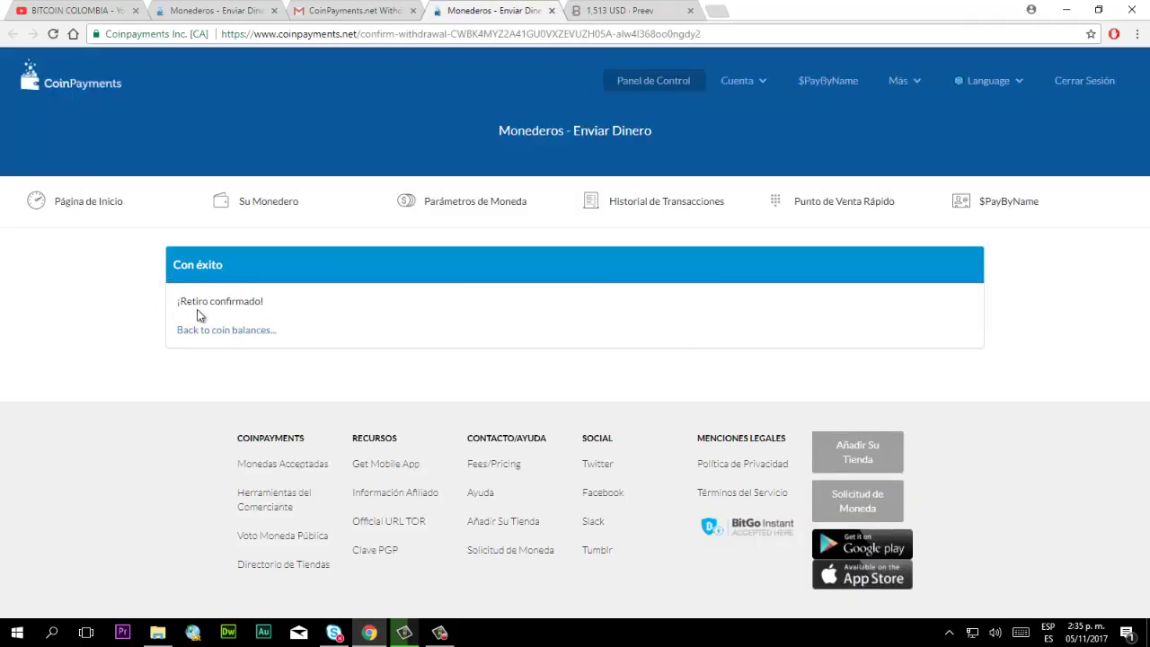
# Step: Close the original withdrawal request page and return to the page confirming the withdrawal
pyautogui.click(248, 11)
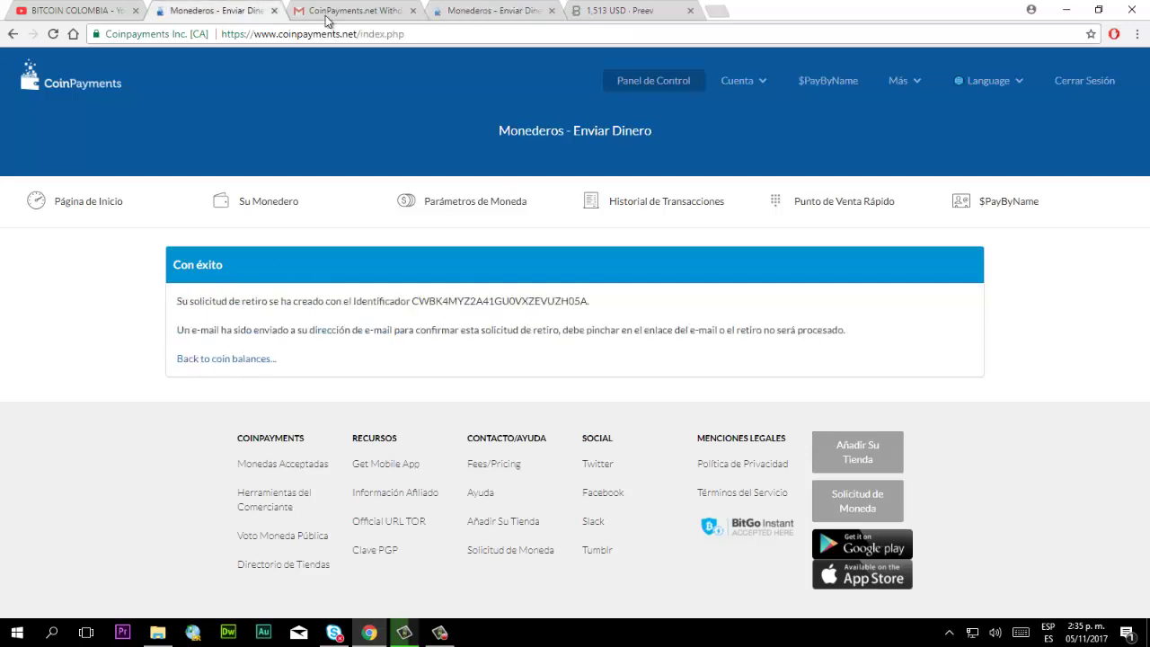
pyautogui.click(274, 11)
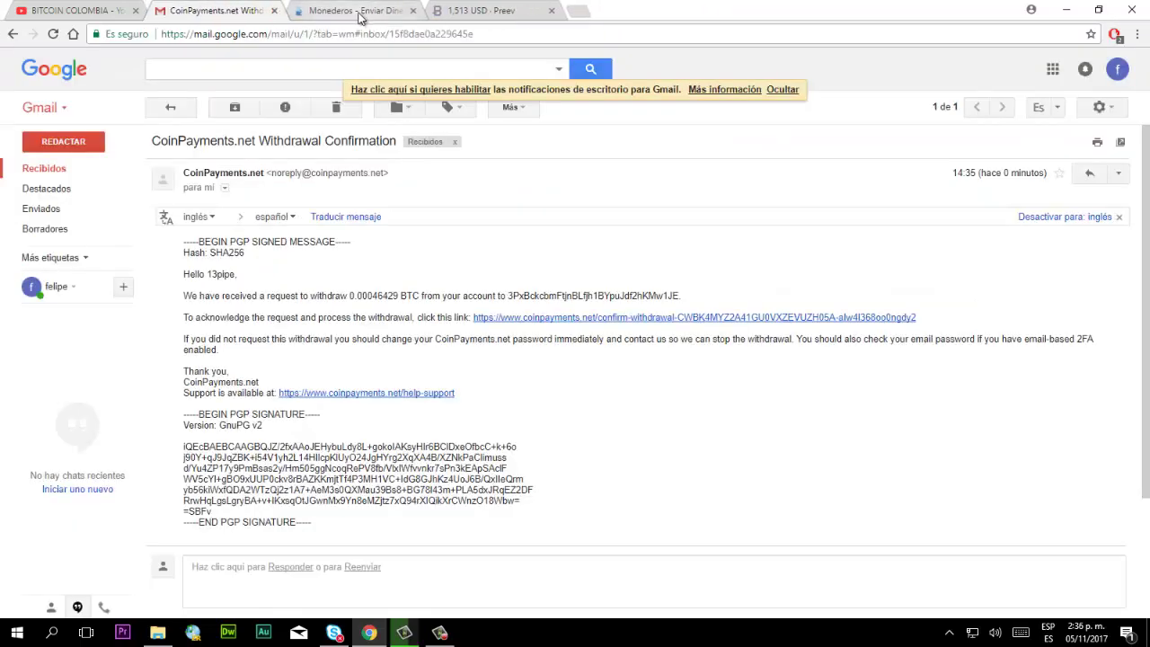
pyautogui.click(362, 18)
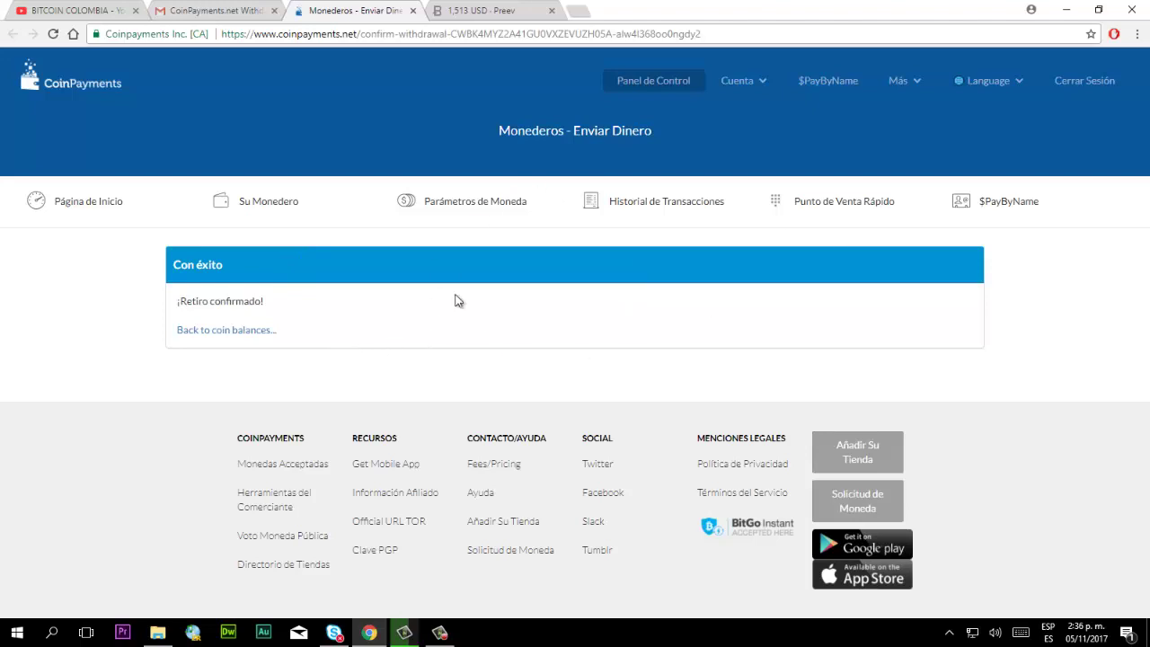
# Step: Open the Bitcoin deposit/receive page from the wallet list and examine the deposit address
pyautogui.click(263, 205)
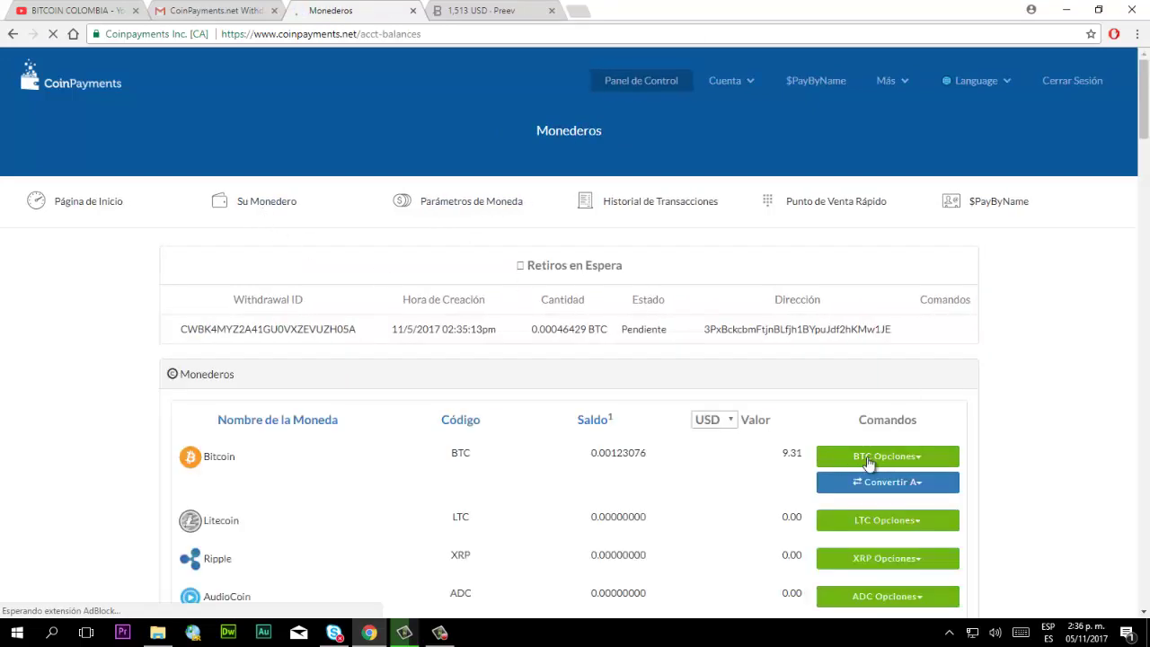
pyautogui.click(895, 461)
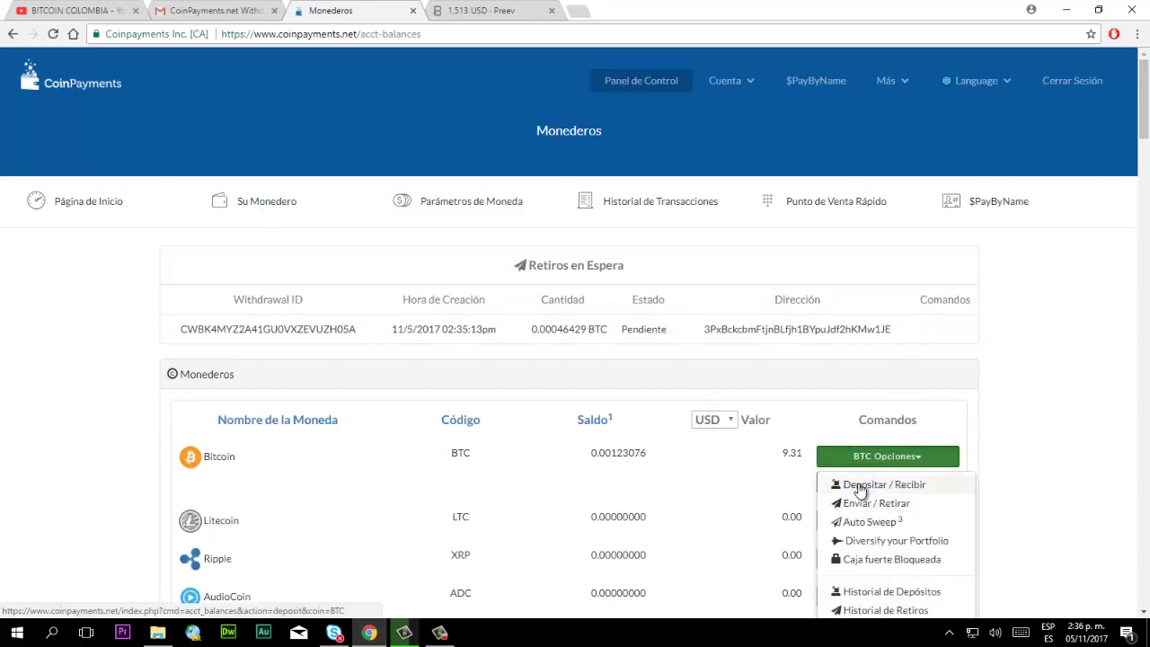
pyautogui.click(873, 486)
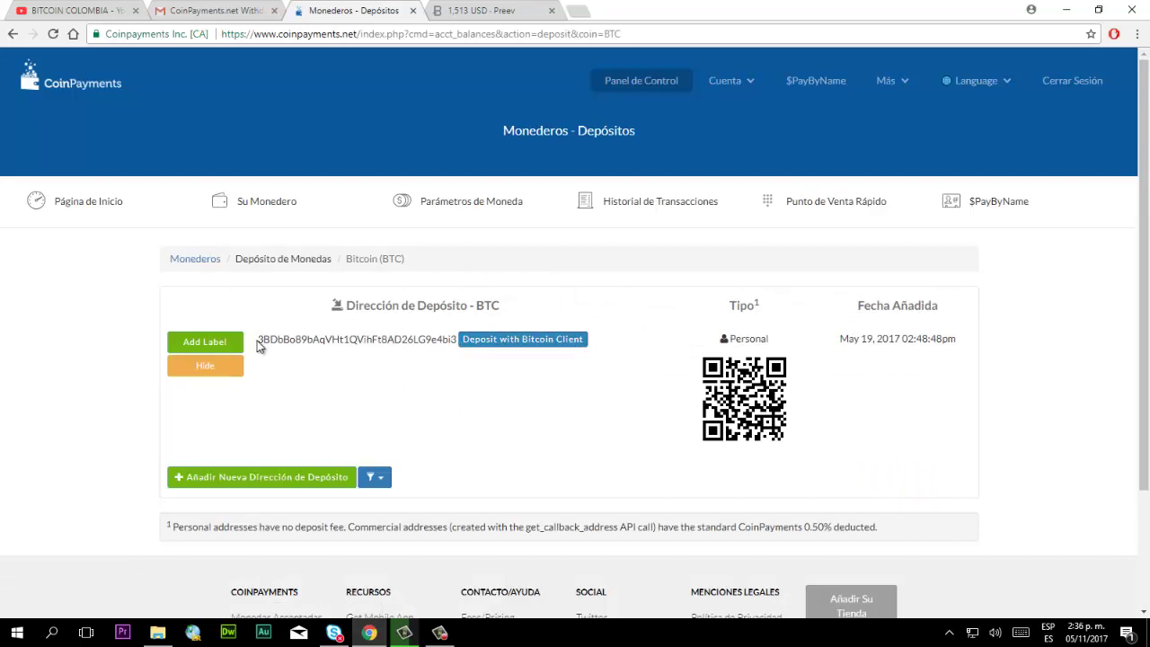
pyautogui.moveTo(259, 343); pyautogui.dragTo(465, 351)
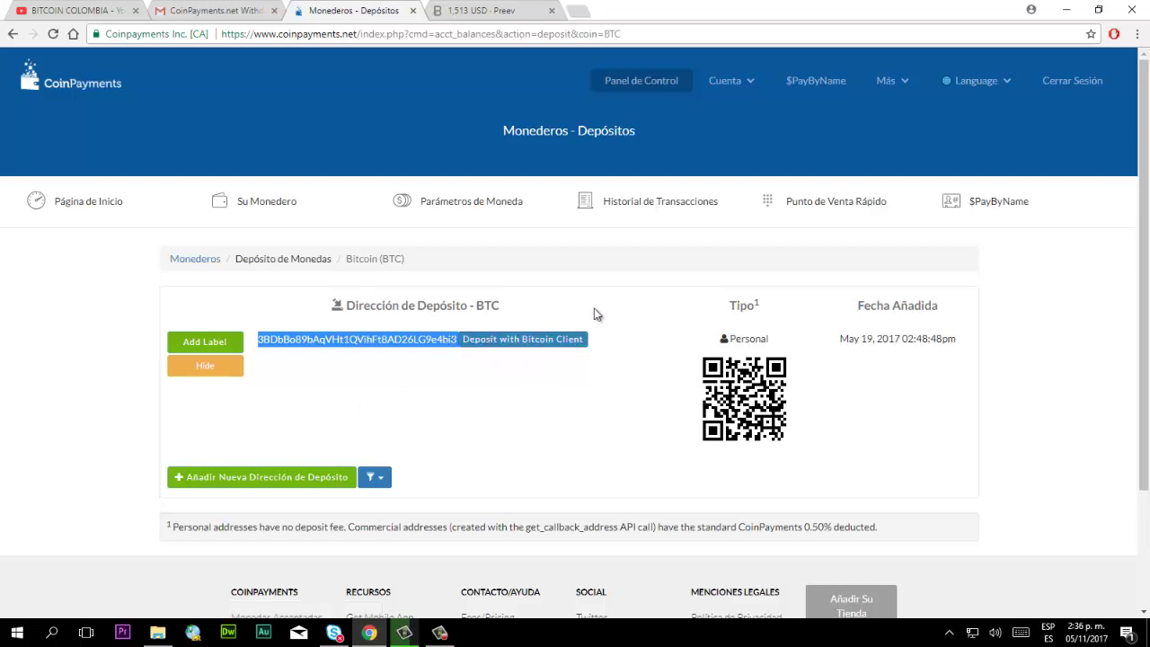
pyautogui.click(379, 401)
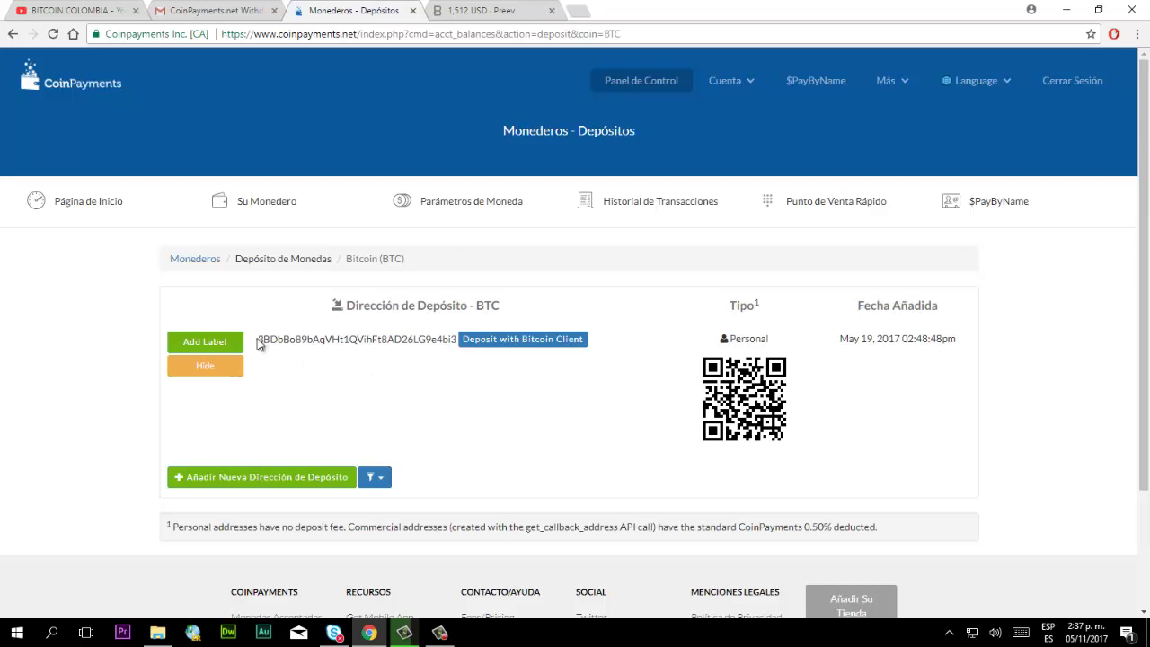
# Step: Select the complete Bitcoin deposit address, without the adjoining Deposit with Bitcoin Client label
pyautogui.moveTo(258, 340); pyautogui.dragTo(485, 416)
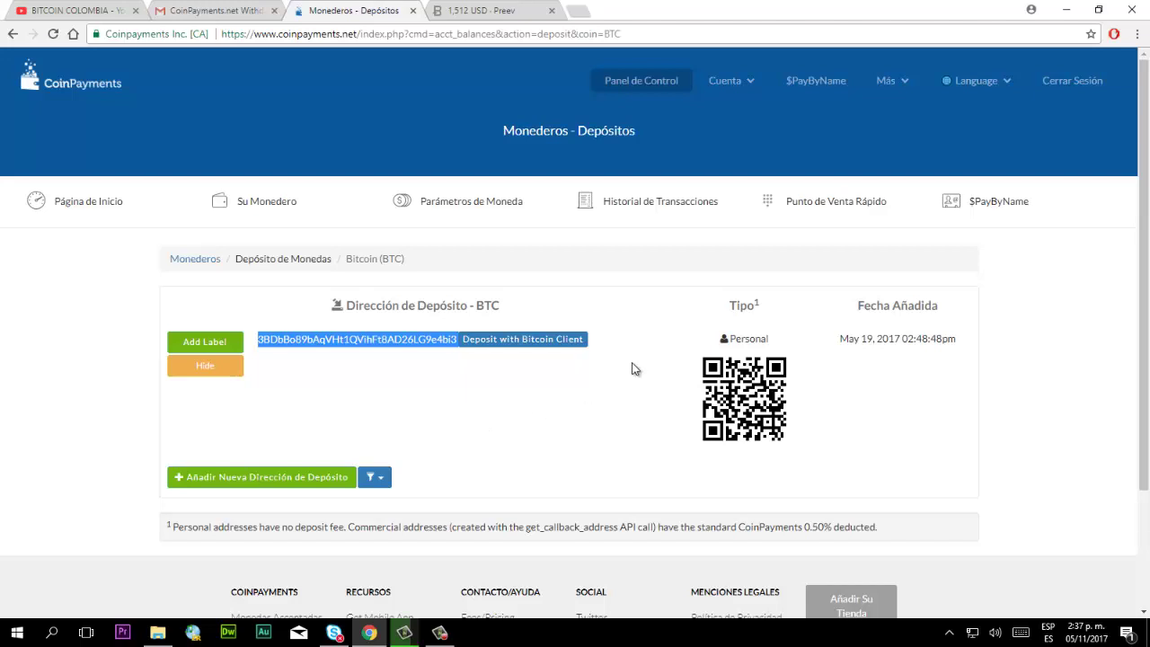
pyautogui.click(284, 341)
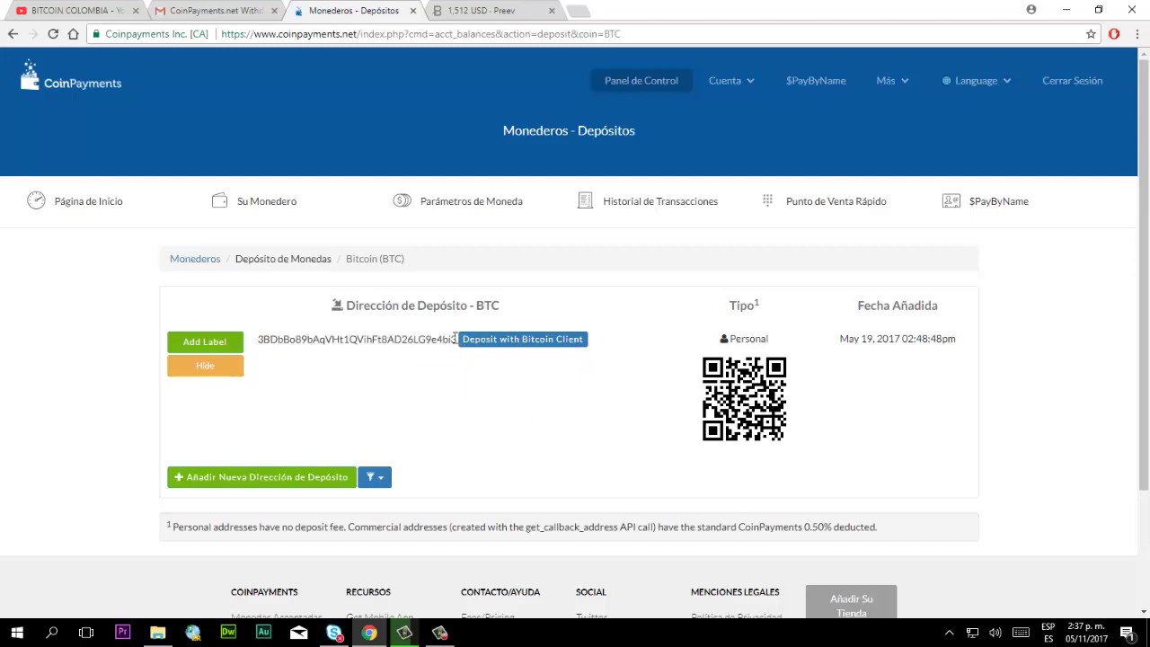
pyautogui.moveTo(457, 339); pyautogui.dragTo(270, 356)
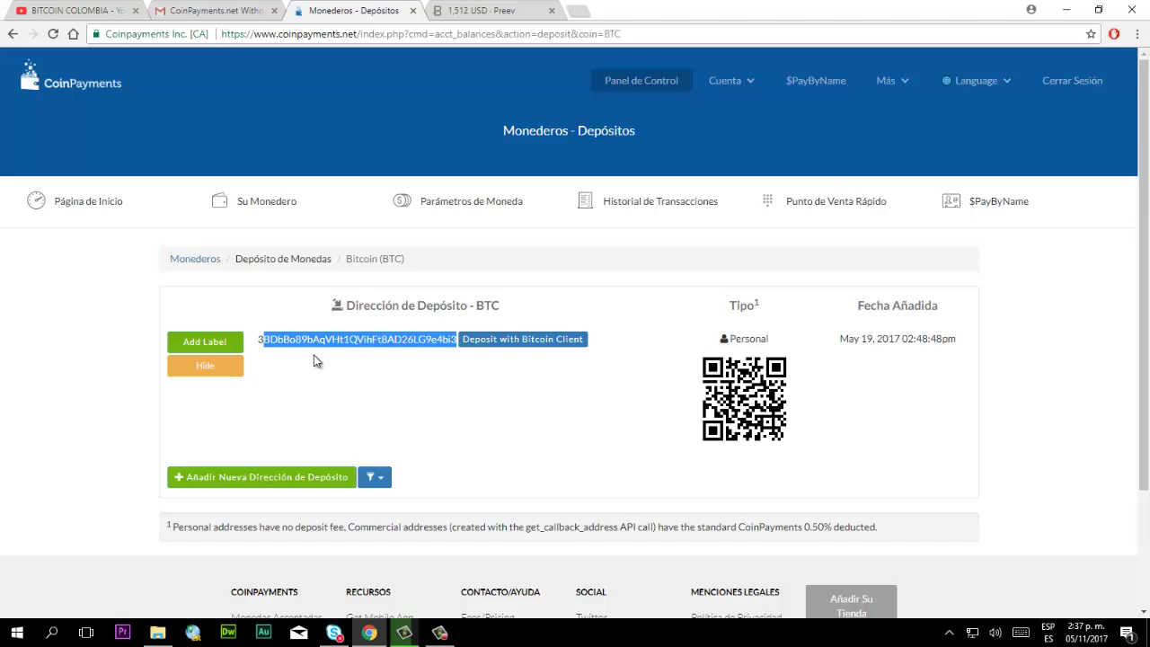
pyautogui.click(447, 372)
pyautogui.moveTo(457, 340); pyautogui.dragTo(259, 345)
# Step: Check the Gmail inbox for new CoinPayments messages and return to the CoinPayments deposit page
pyautogui.click(216, 10)
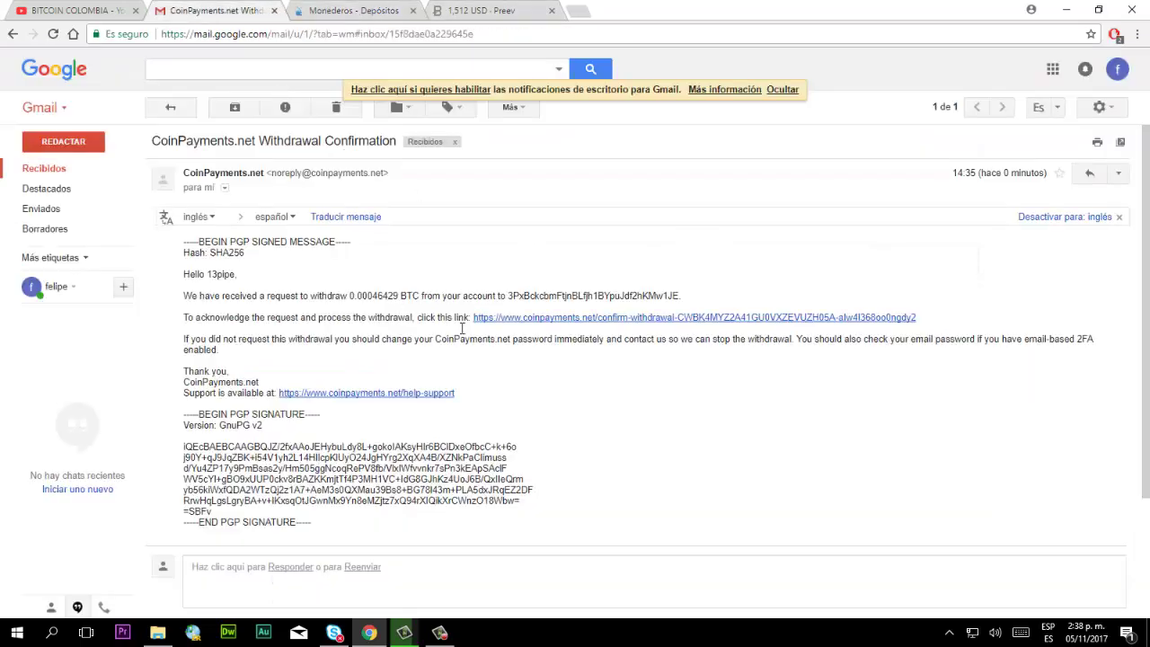
pyautogui.click(52, 172)
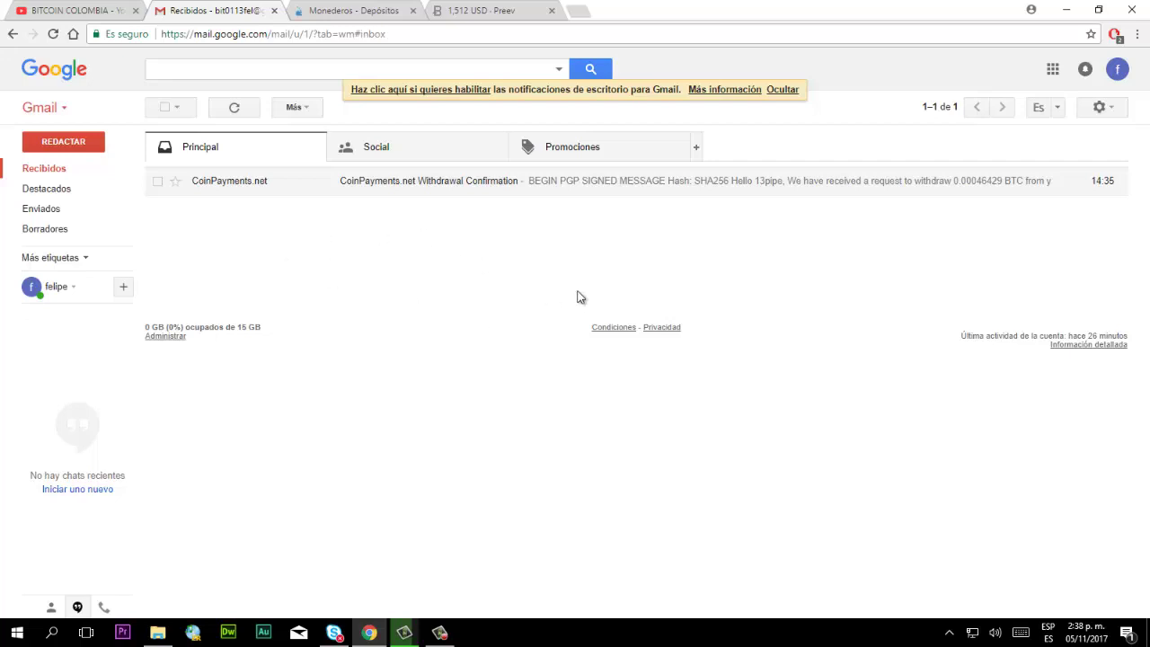
pyautogui.click(349, 9)
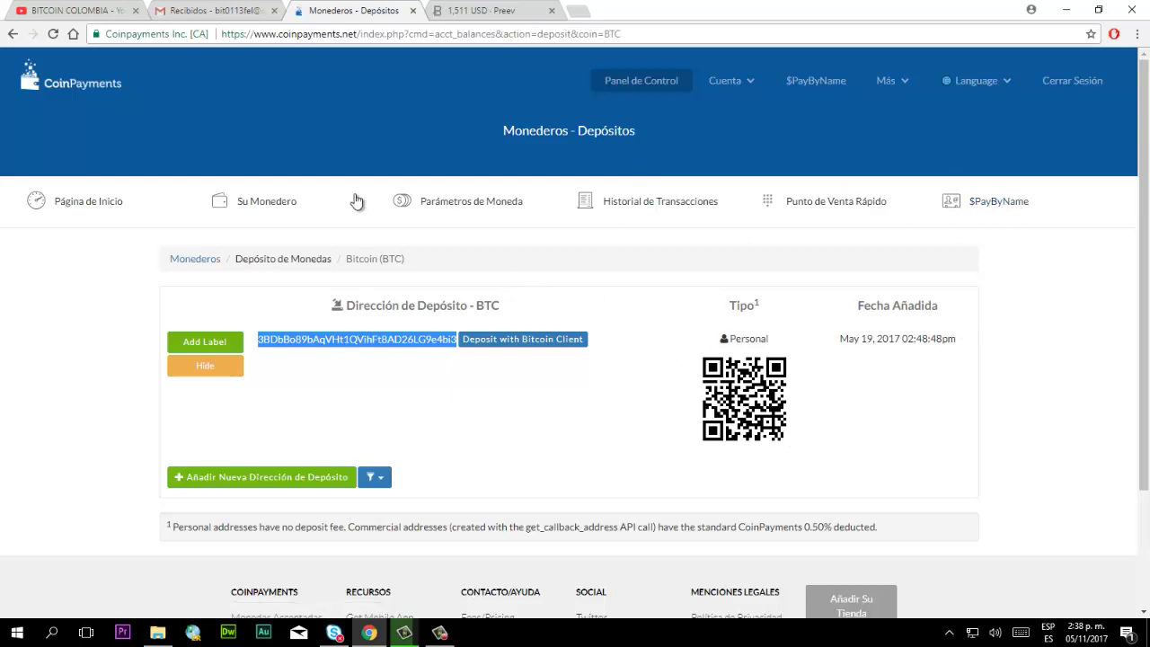
# Step: Open the CoinPayments wallet overview and examine the Bitcoin balance and the status of the pending withdrawal
pyautogui.click(268, 201)
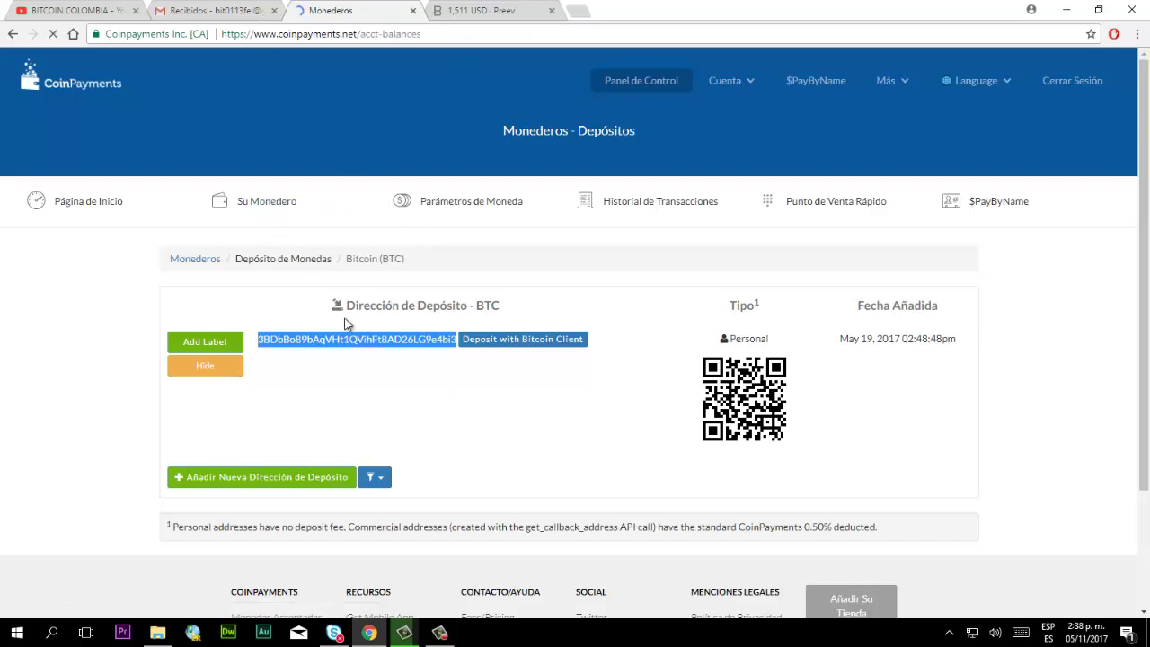
pyautogui.scroll(-3, 321, 393)
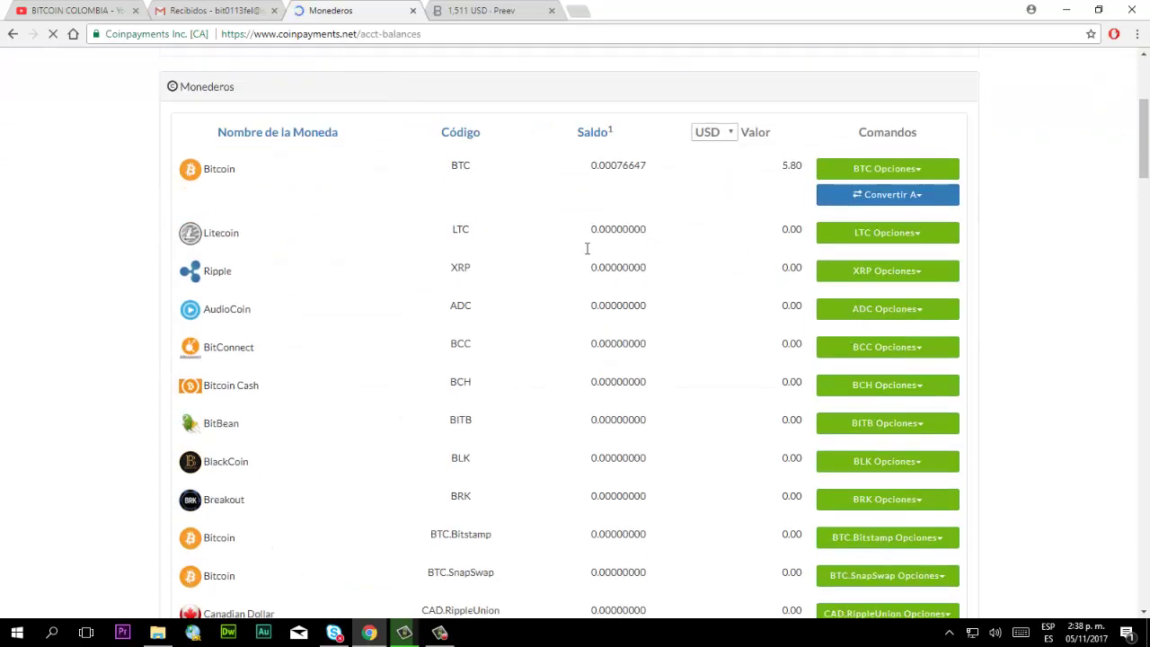
pyautogui.scroll(3, 564, 315)
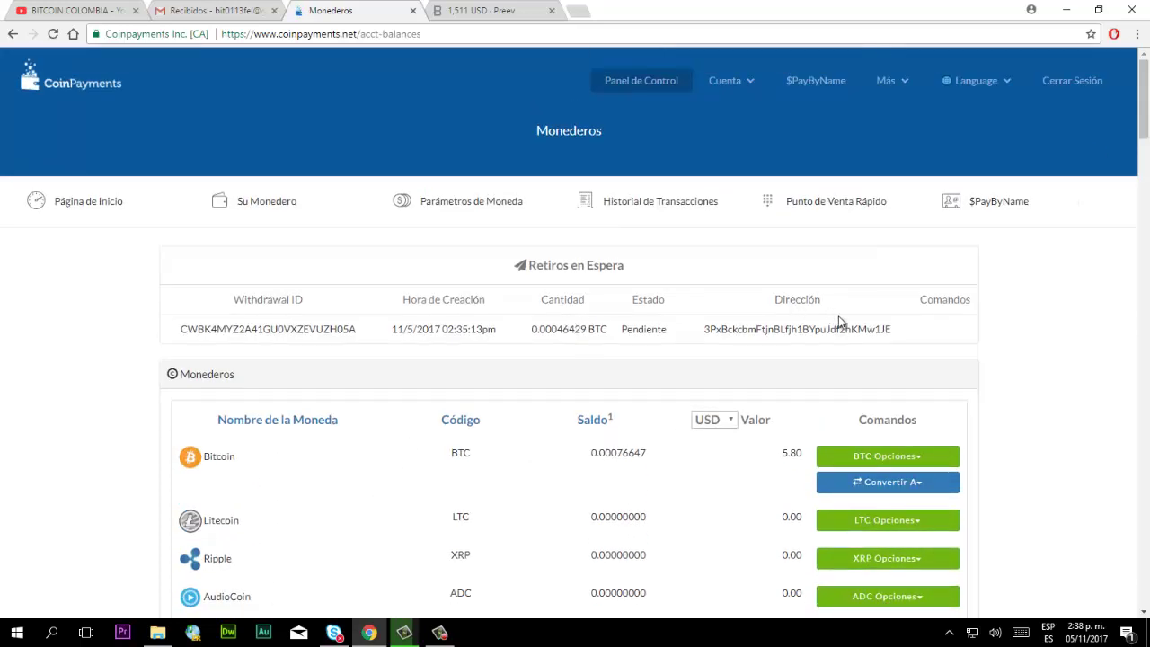